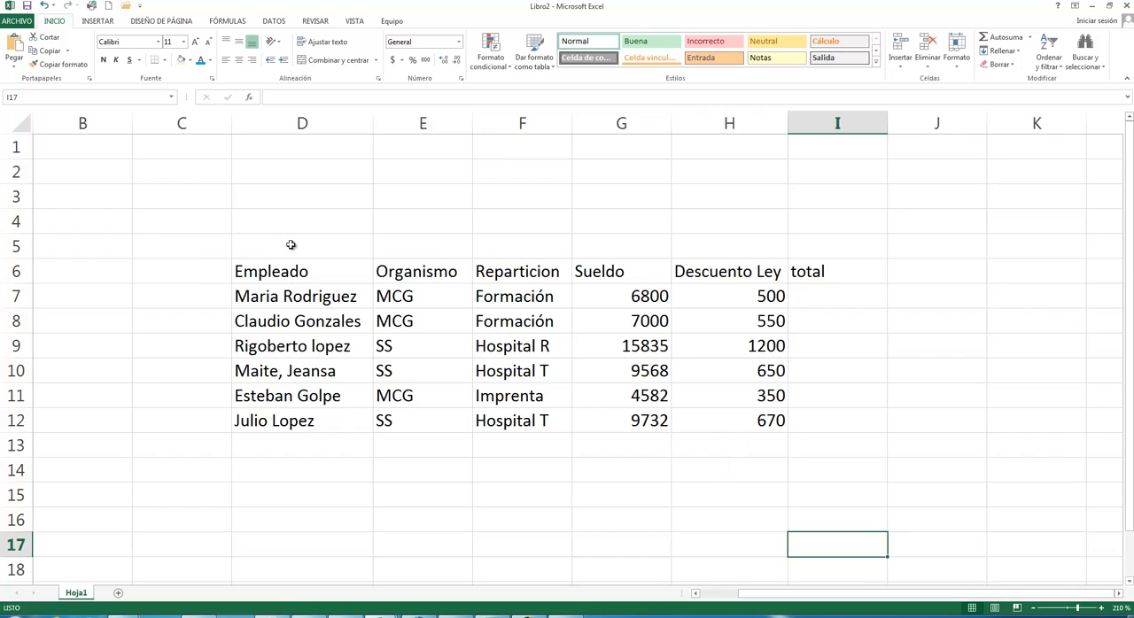
- Examine the column headers of the employee data, from Empleado through to total
drag(273, 265, 713, 270)
click(713, 271)
click(318, 278)
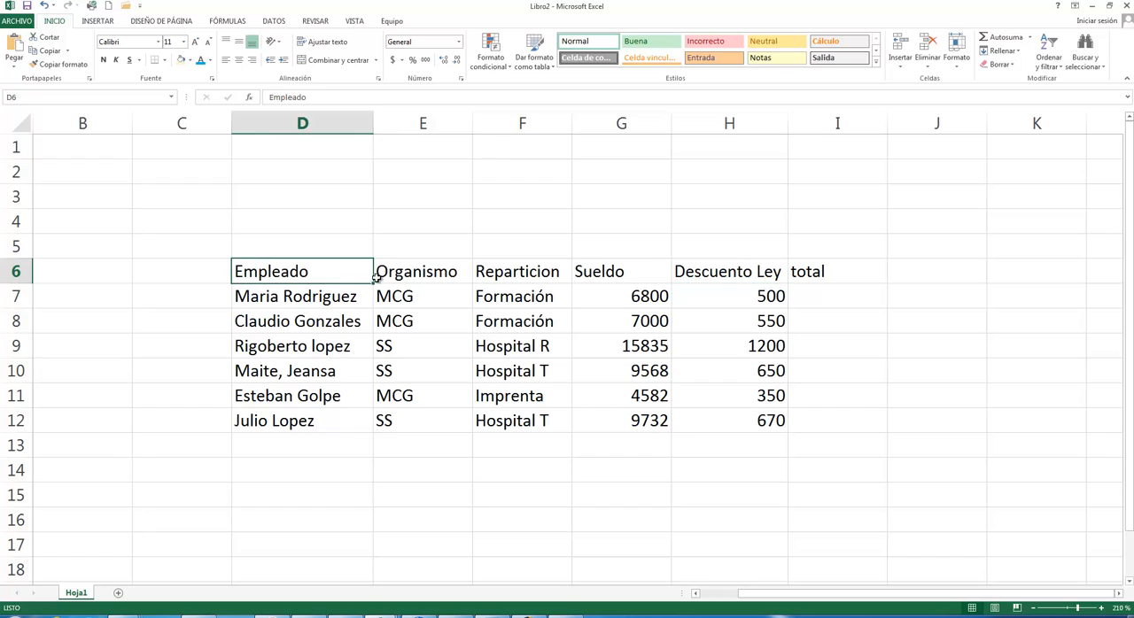
click(381, 275)
click(514, 273)
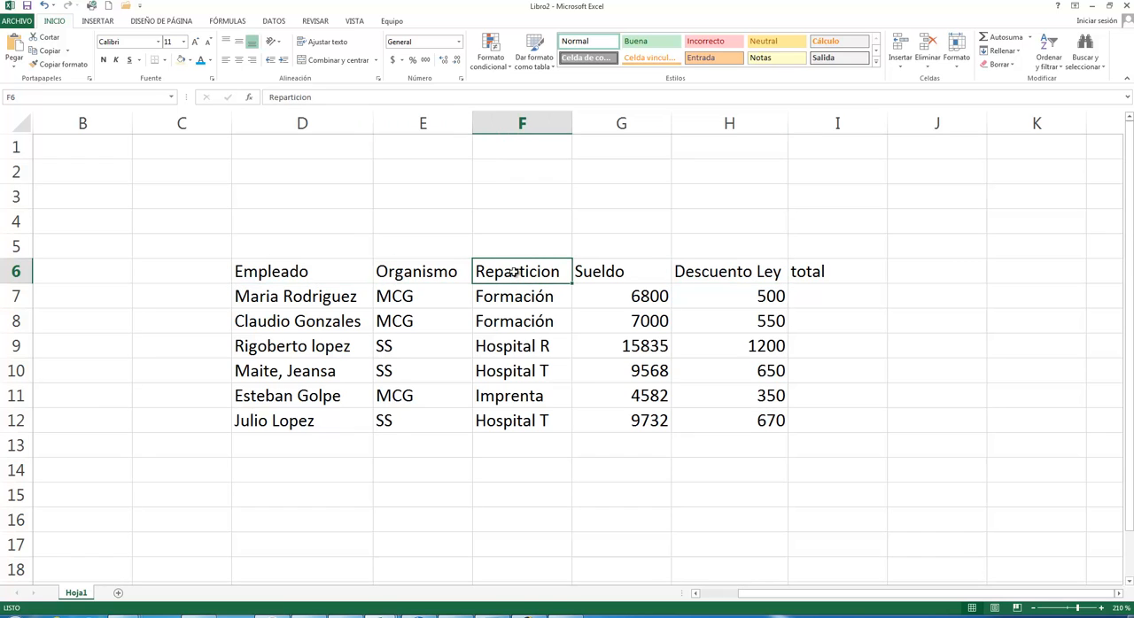
click(641, 278)
click(716, 280)
click(827, 294)
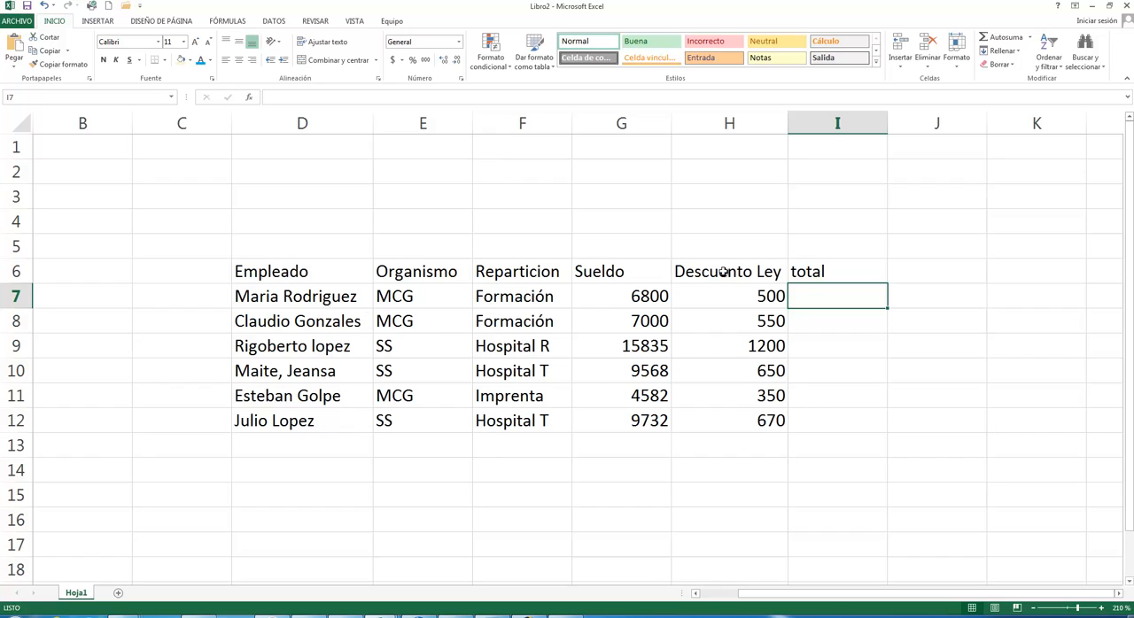
click(678, 463)
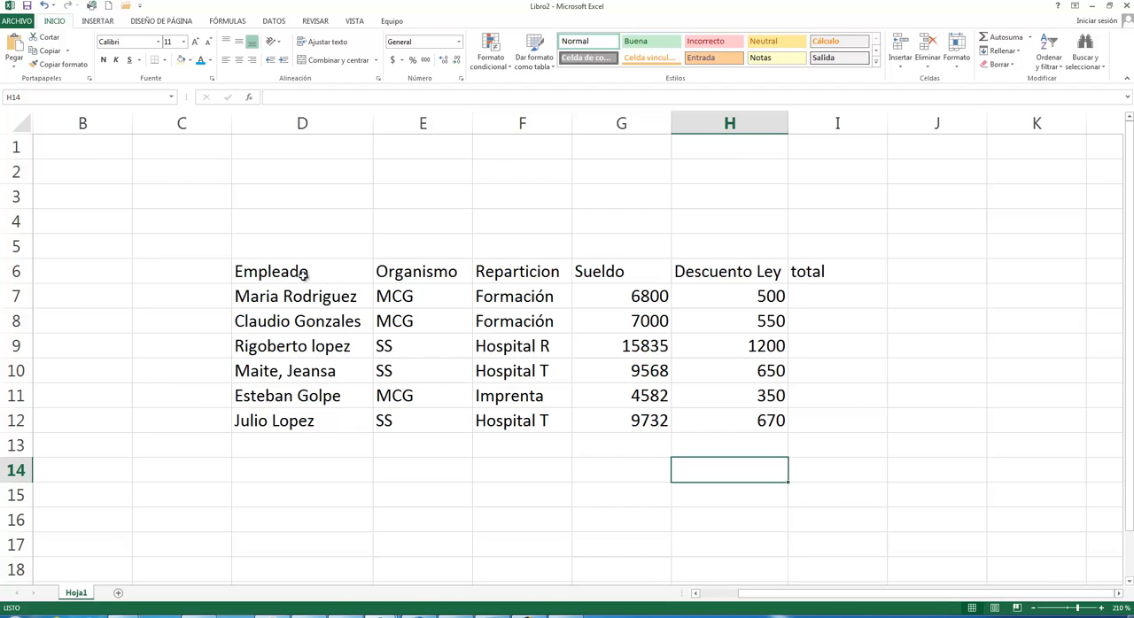
- Convert the employee data in D6:I12 into a table whose first row holds the headers
drag(293, 269, 816, 426)
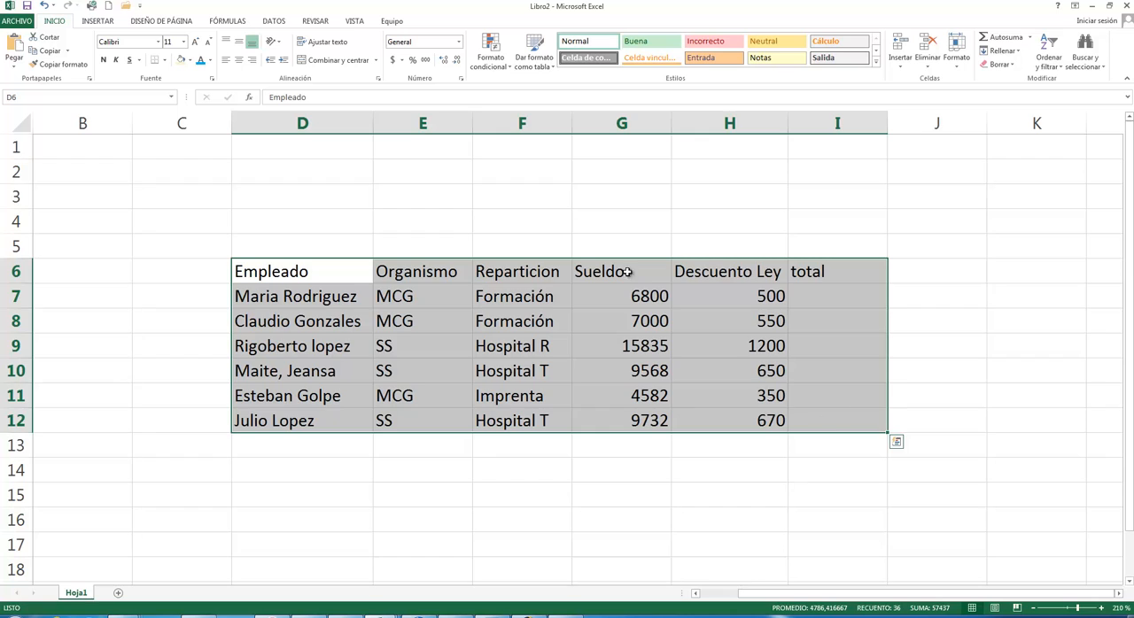
click(100, 21)
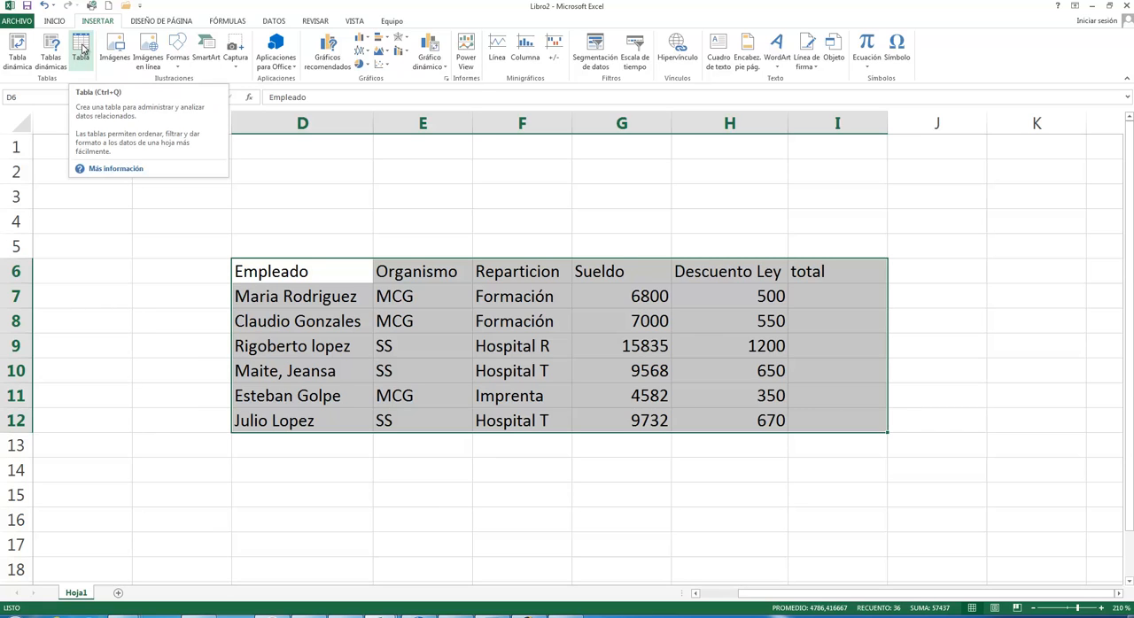
click(81, 50)
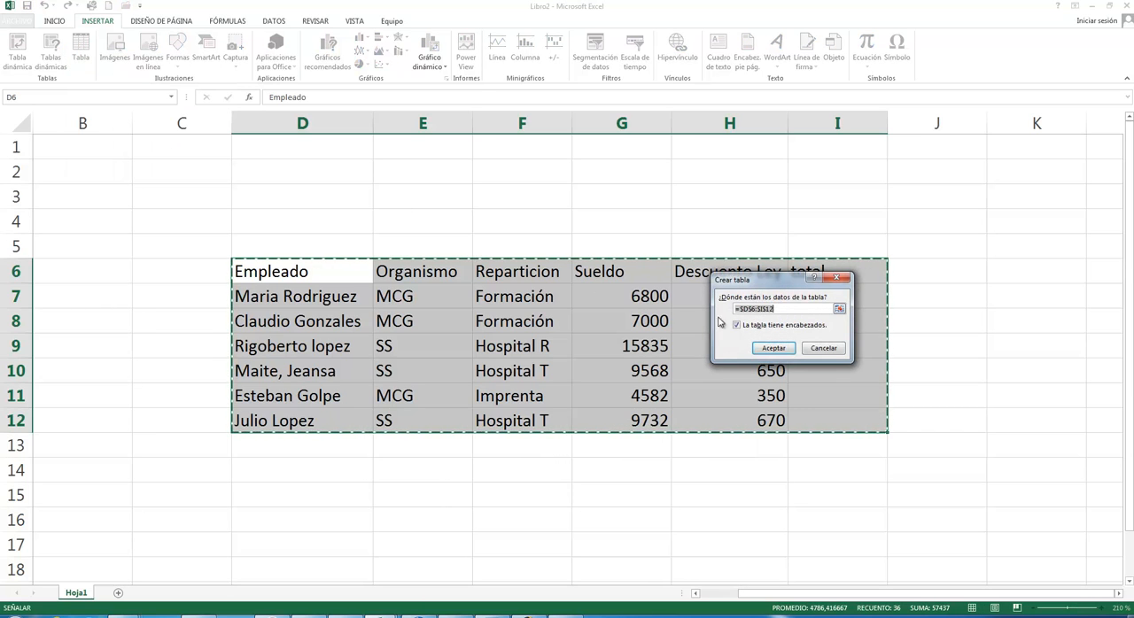
drag(647, 241, 536, 175)
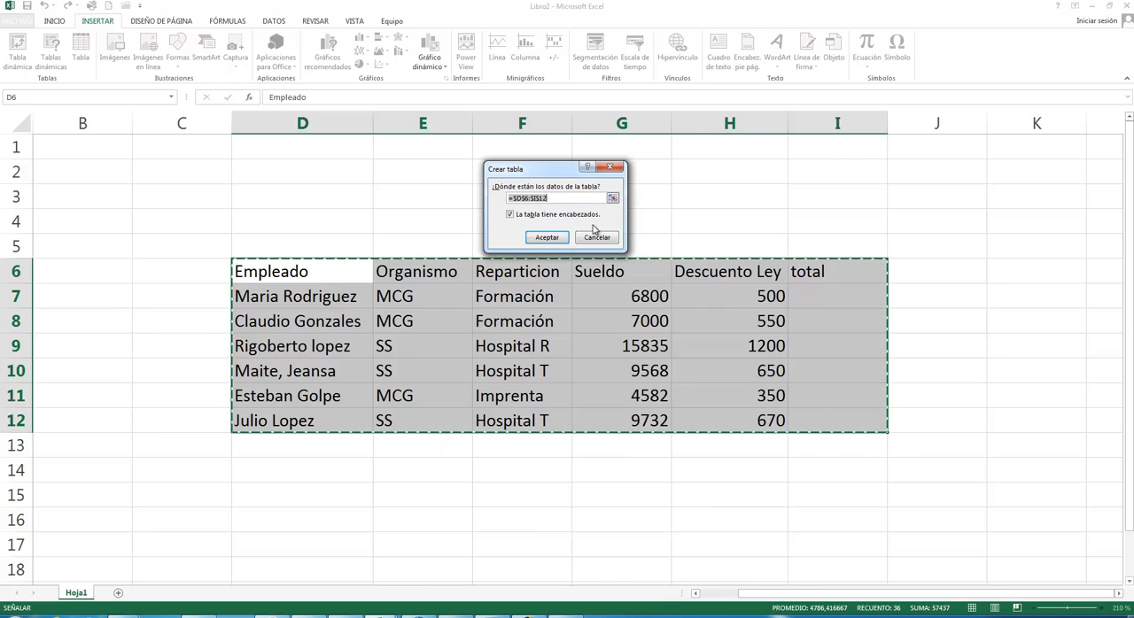
click(547, 238)
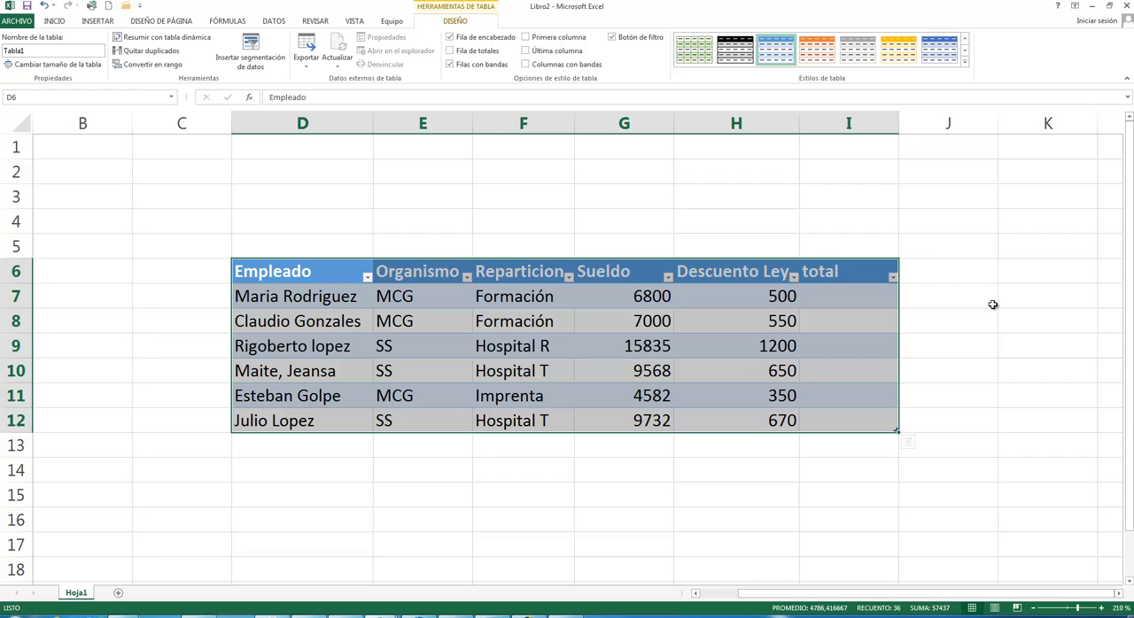
click(220, 215)
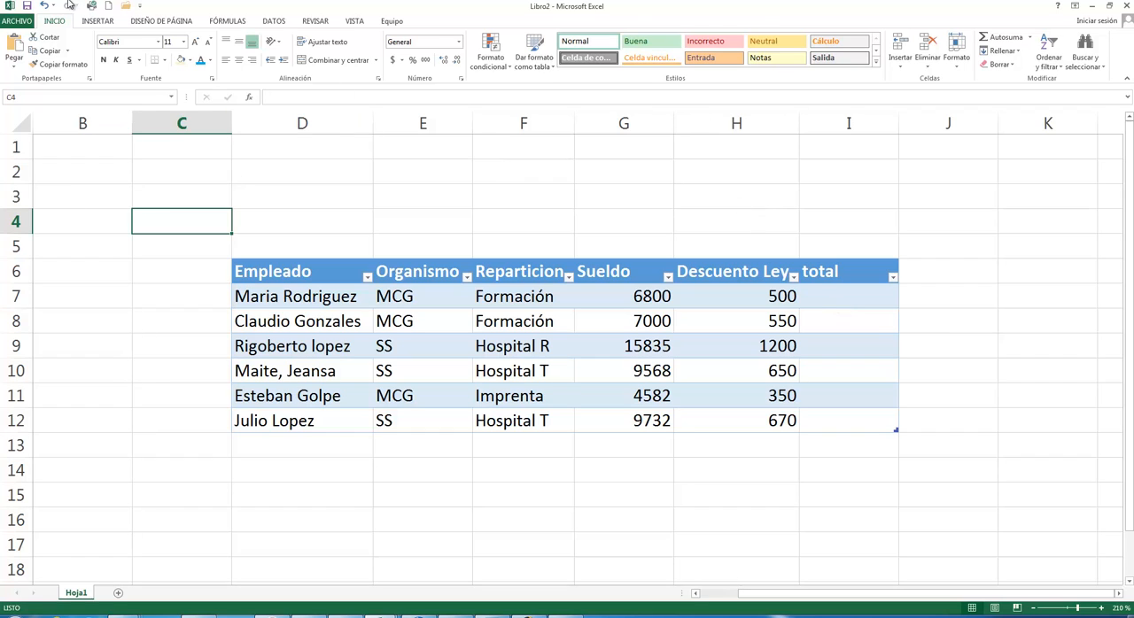
- Create an empty table over D1:F3 with the option that the table has headers enabled
click(108, 24)
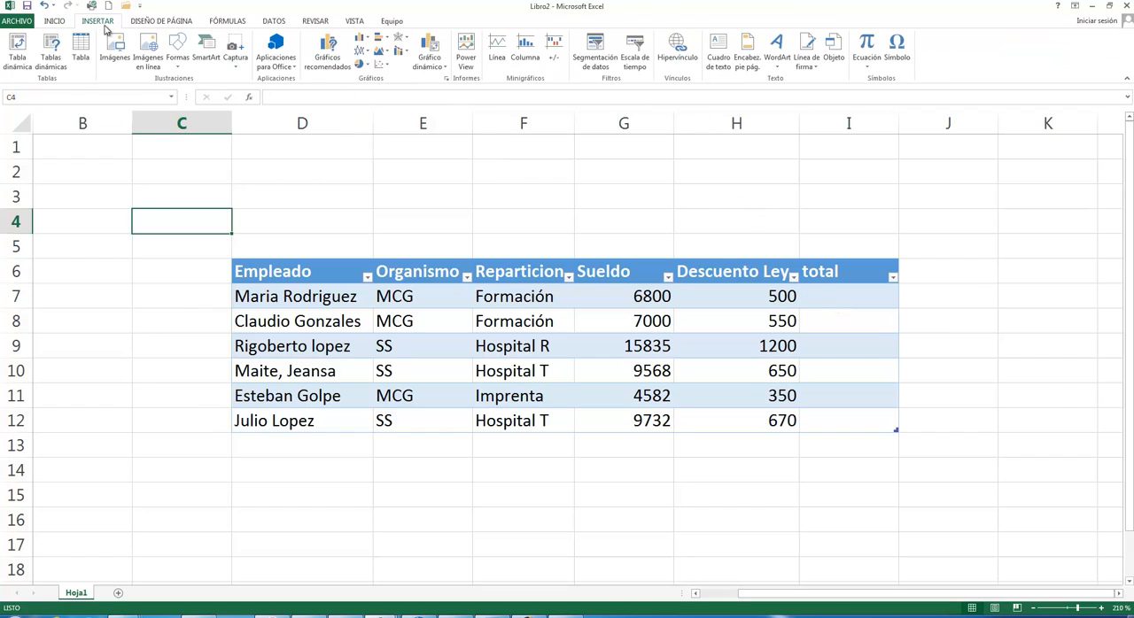
click(84, 69)
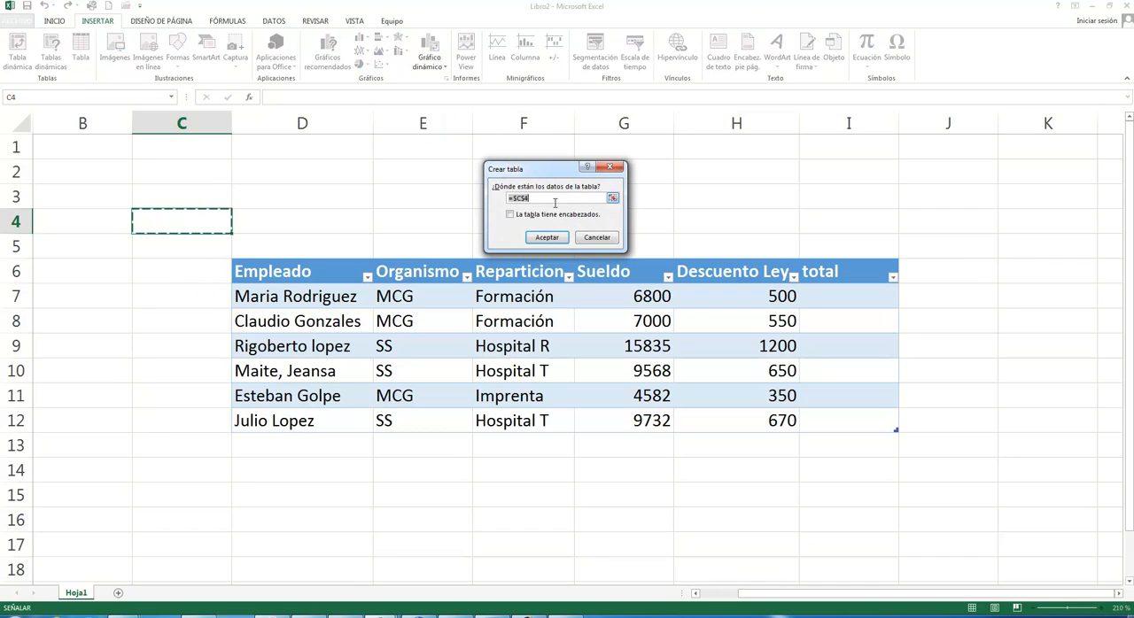
click(613, 200)
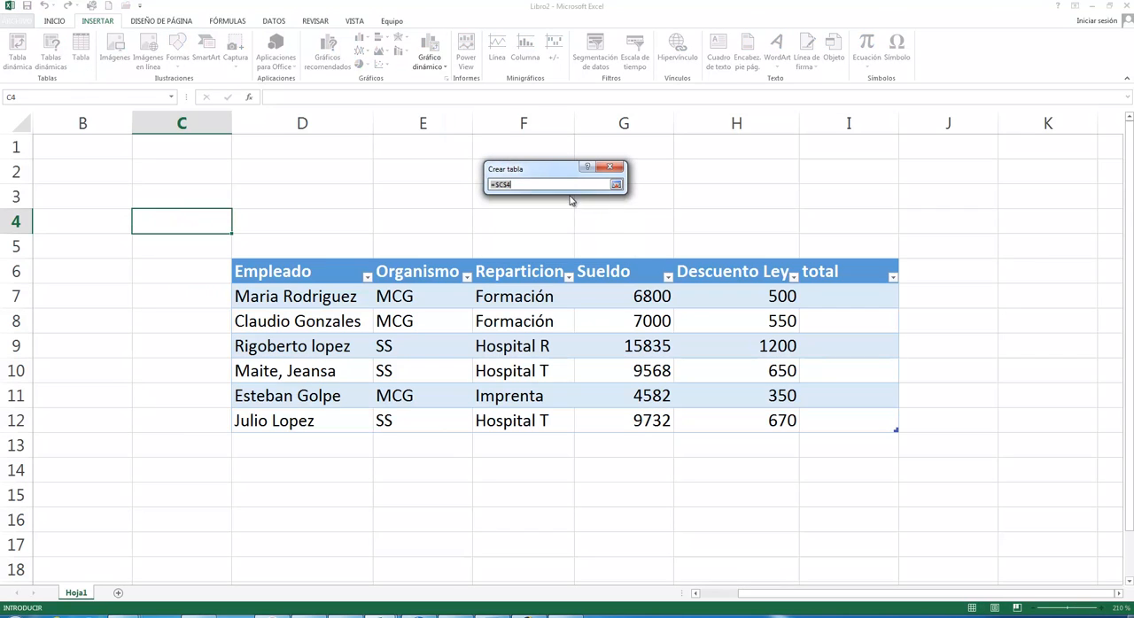
drag(344, 150, 499, 196)
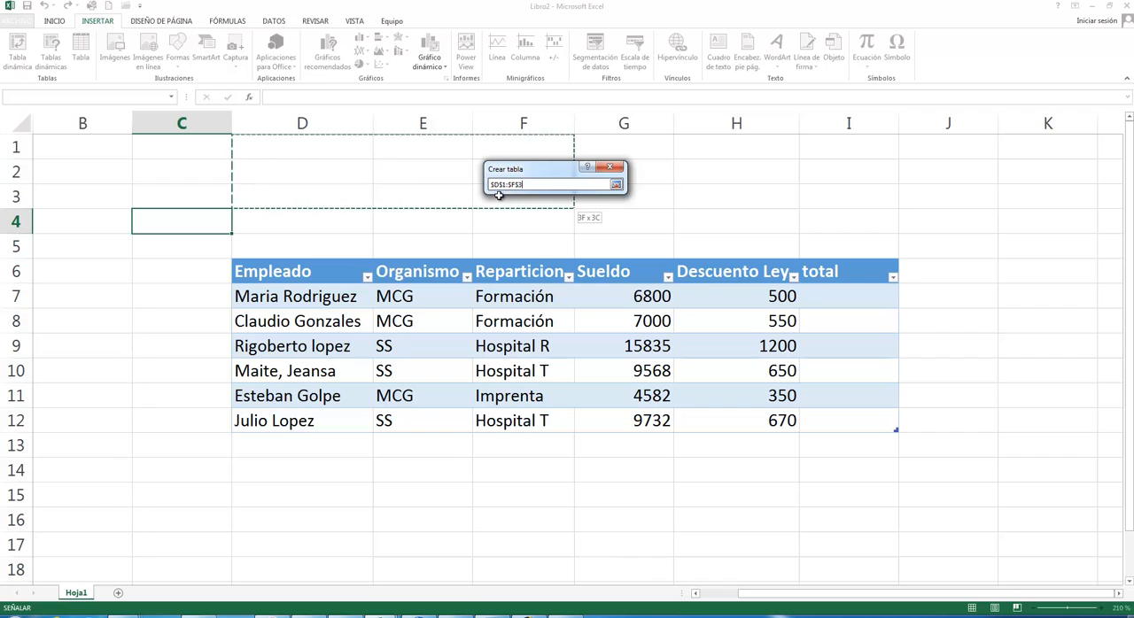
click(615, 185)
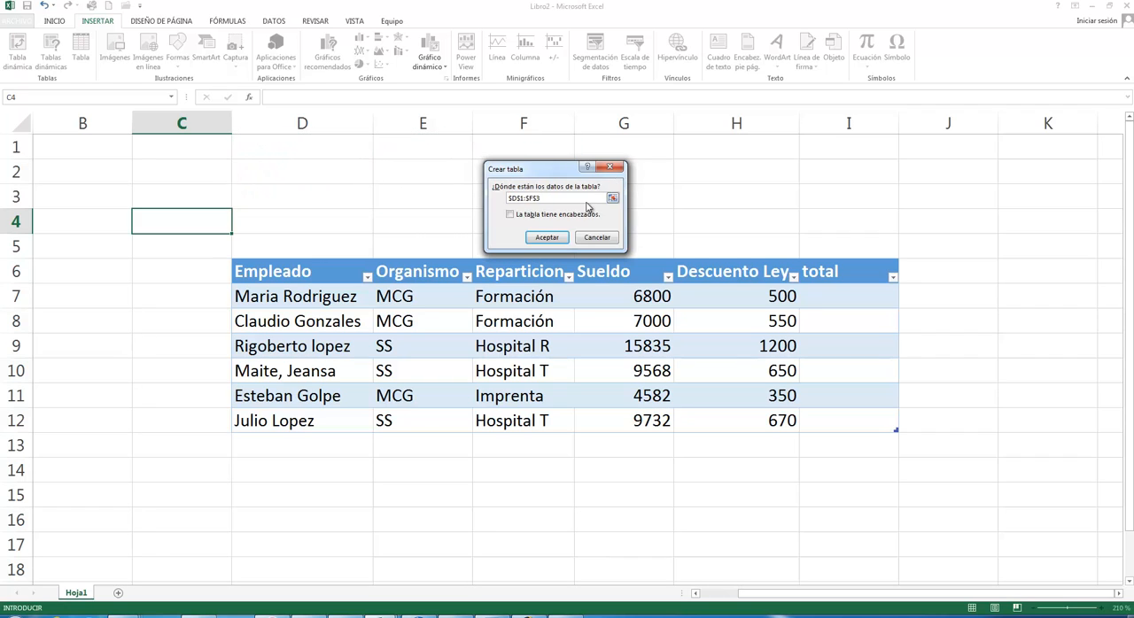
click(511, 216)
click(549, 237)
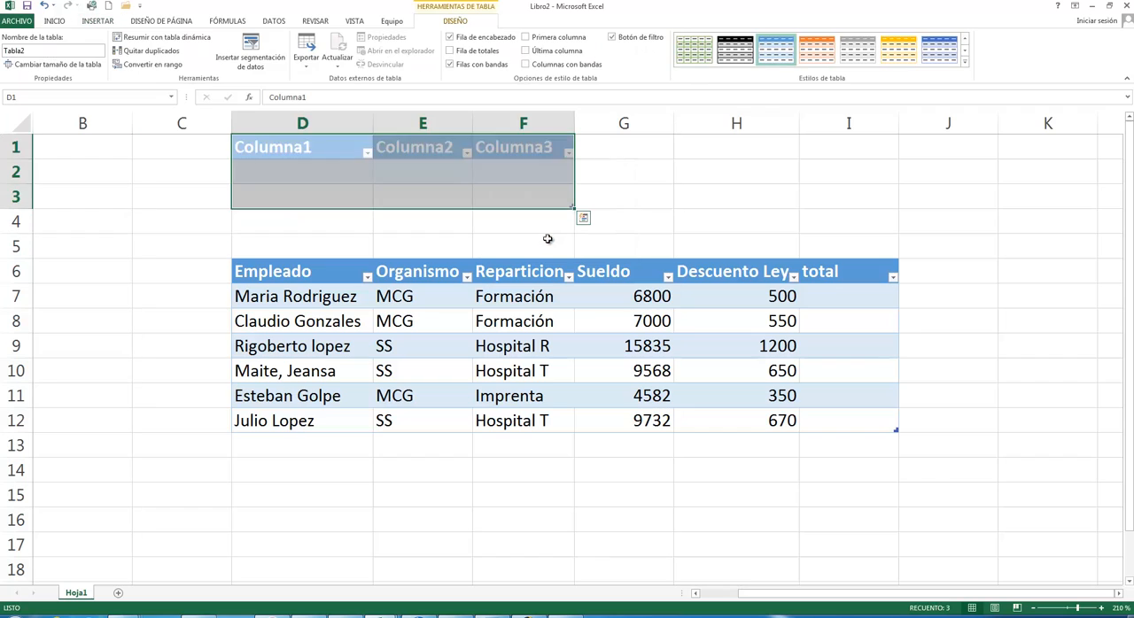
click(459, 230)
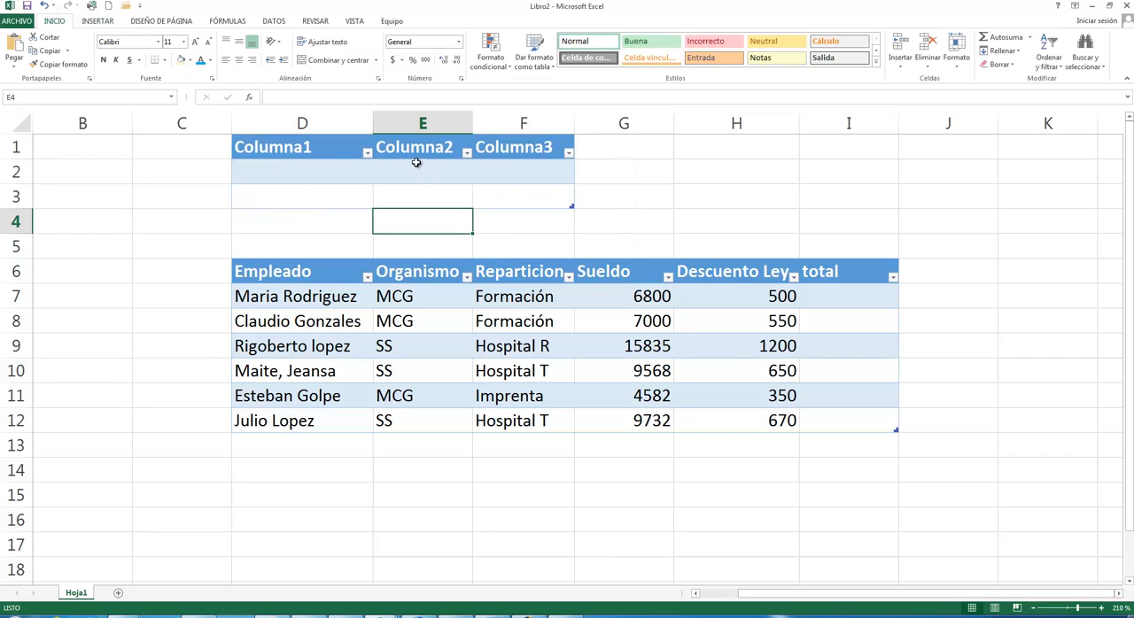
- Rename the three headers of the empty table in row 1 as Nombre, Dni and Apellido
click(321, 149)
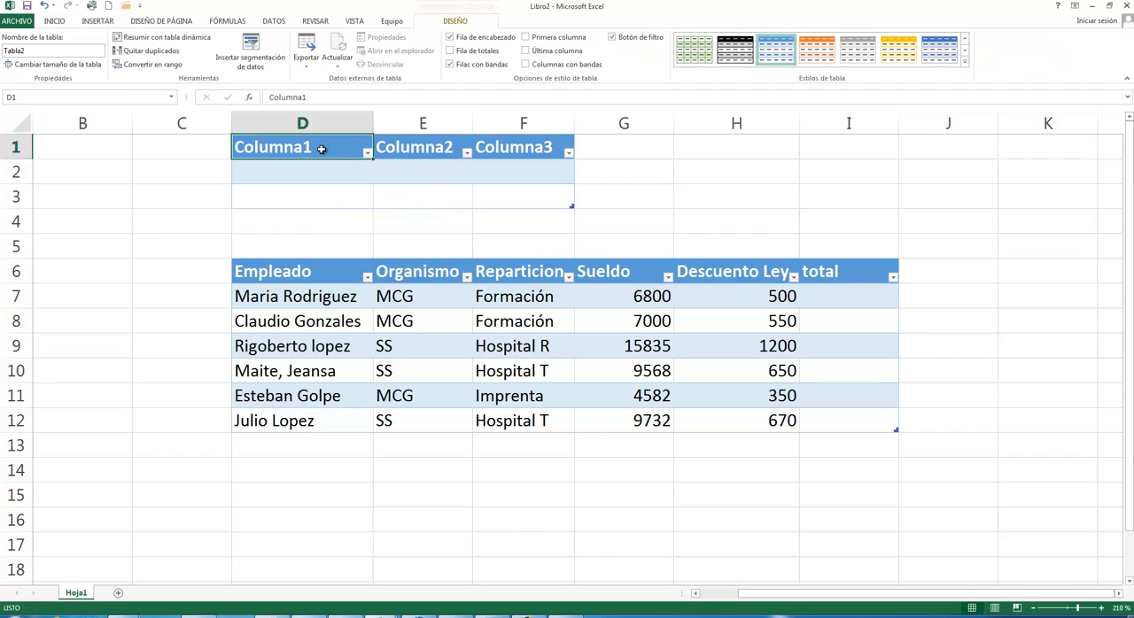
double_click(319, 147)
drag(317, 147, 222, 144)
text(Nombre)
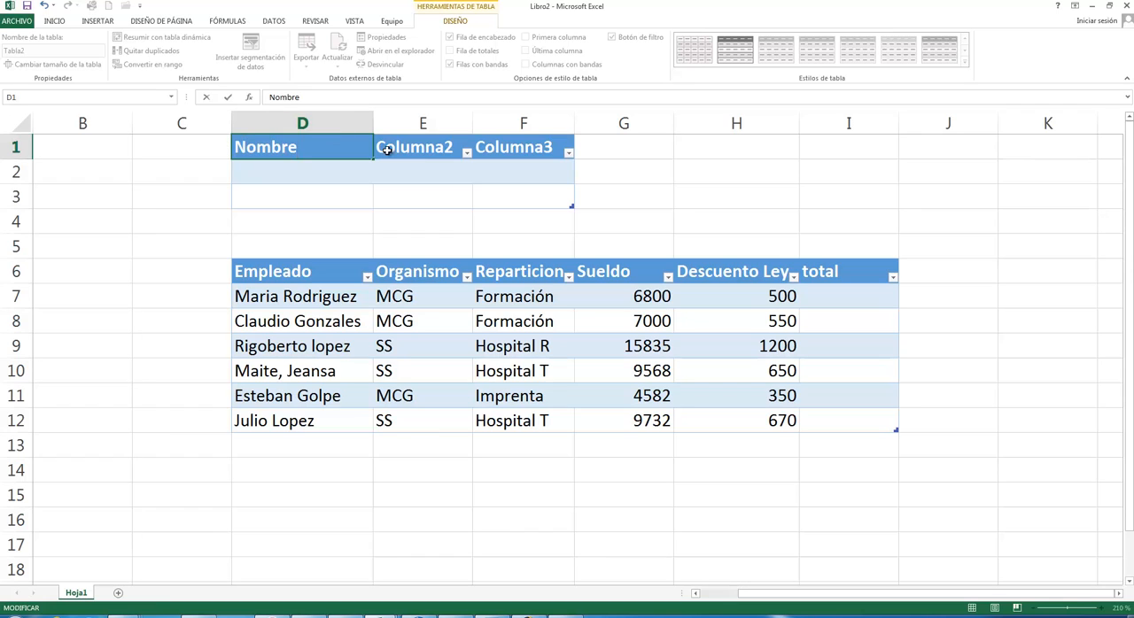
click(426, 149)
text(Dni)
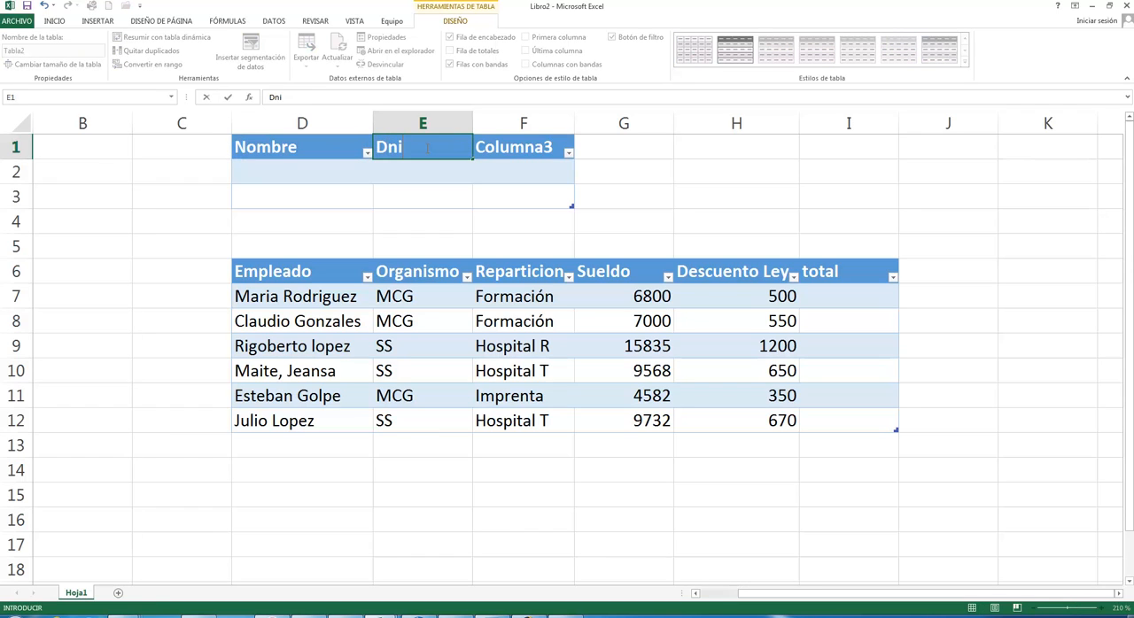
click(536, 148)
text(Apell)
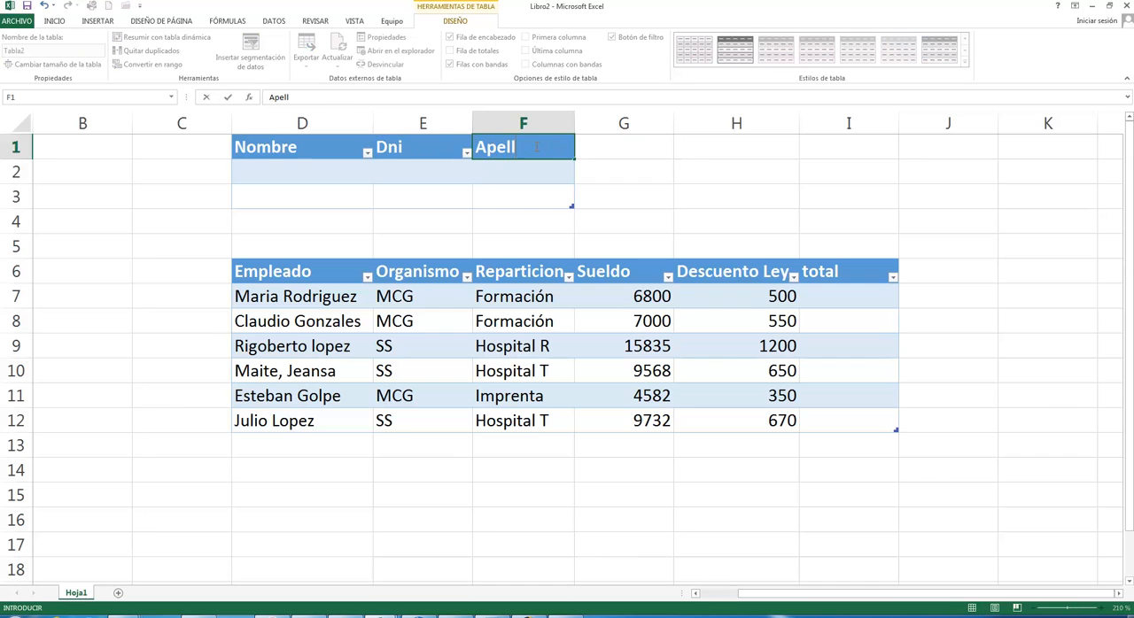
text(ido)
key(Return)
click(666, 174)
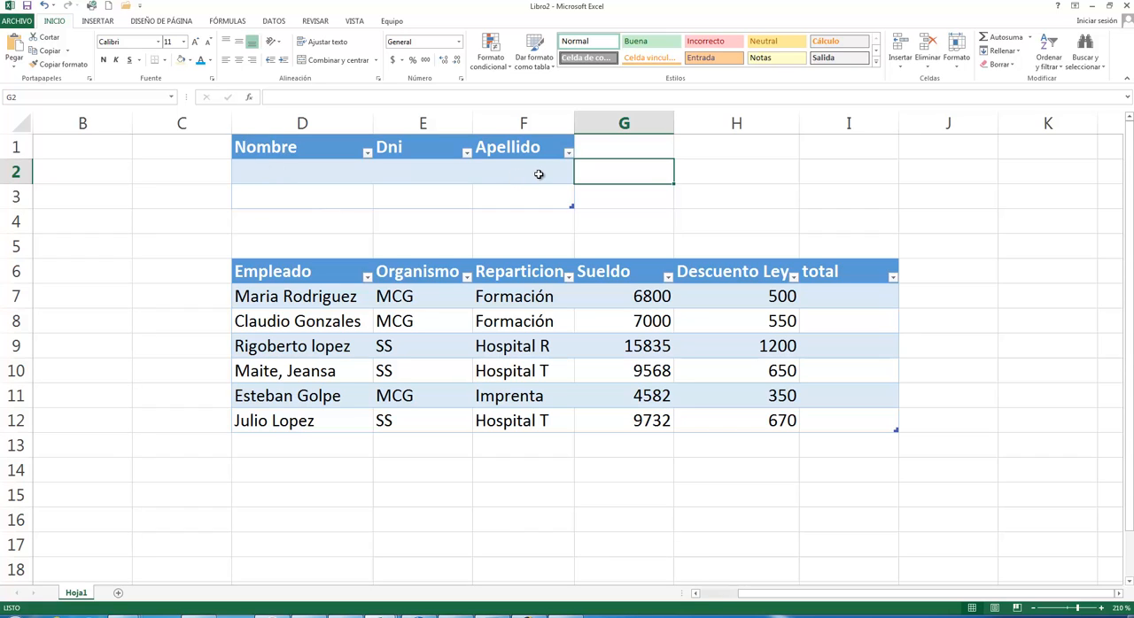
- Undo the header renaming and the creation of the empty table in D1:F3
key(ctrl+z)
key(ctrl+z)
key(ctrl+z)
key(ctrl+z)
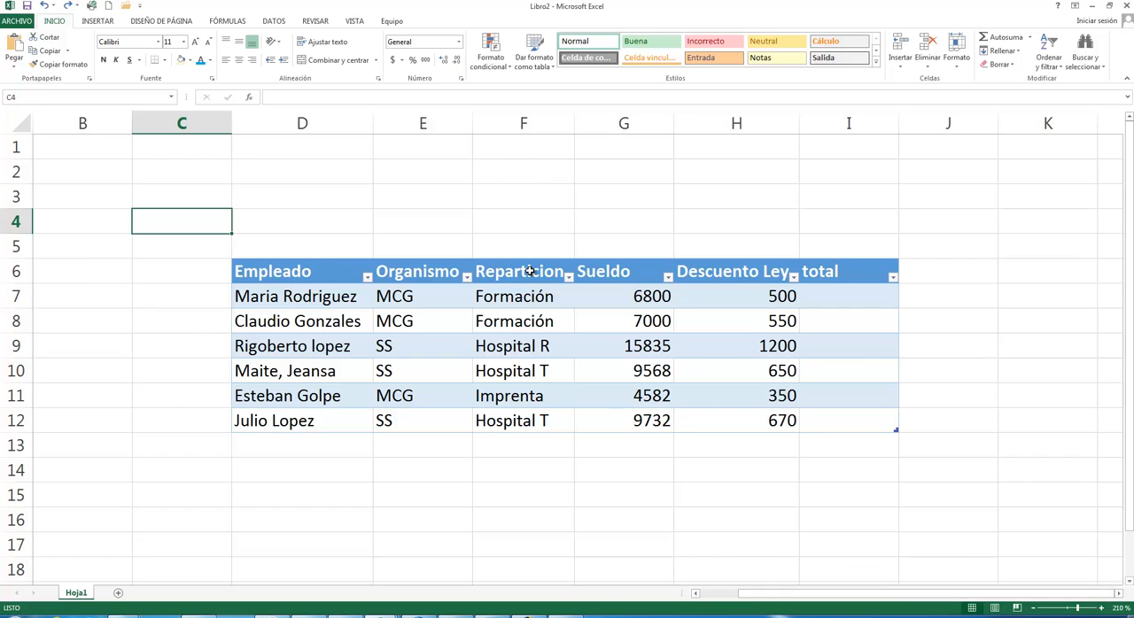
- Inspect the sort and filter options of the Empleado and Organismo columns without applying any
click(321, 272)
click(312, 307)
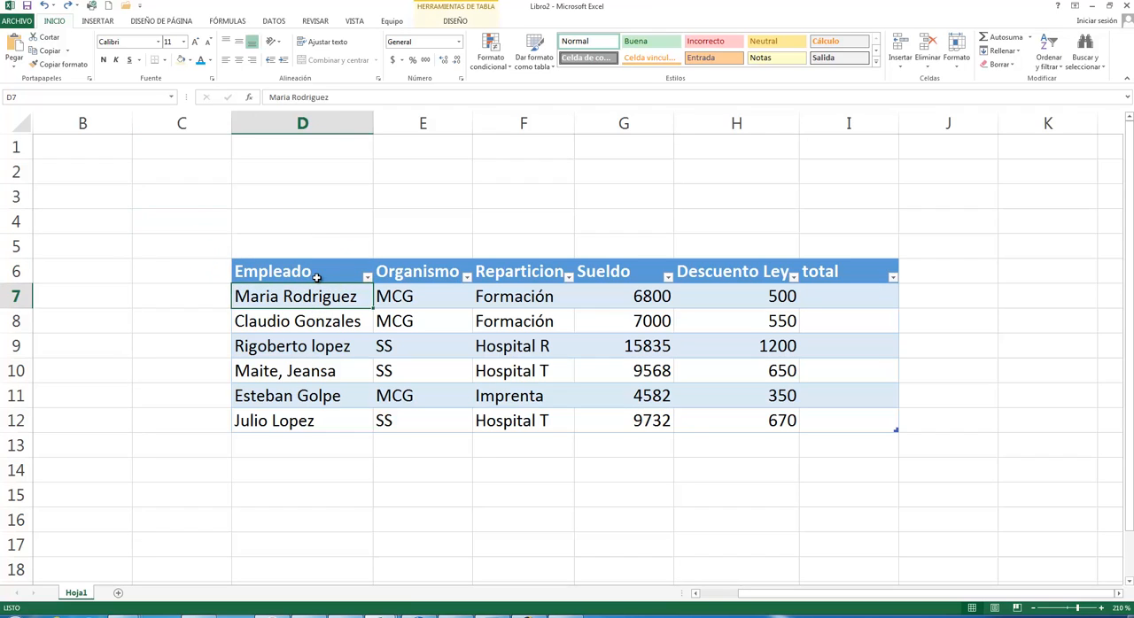
click(313, 278)
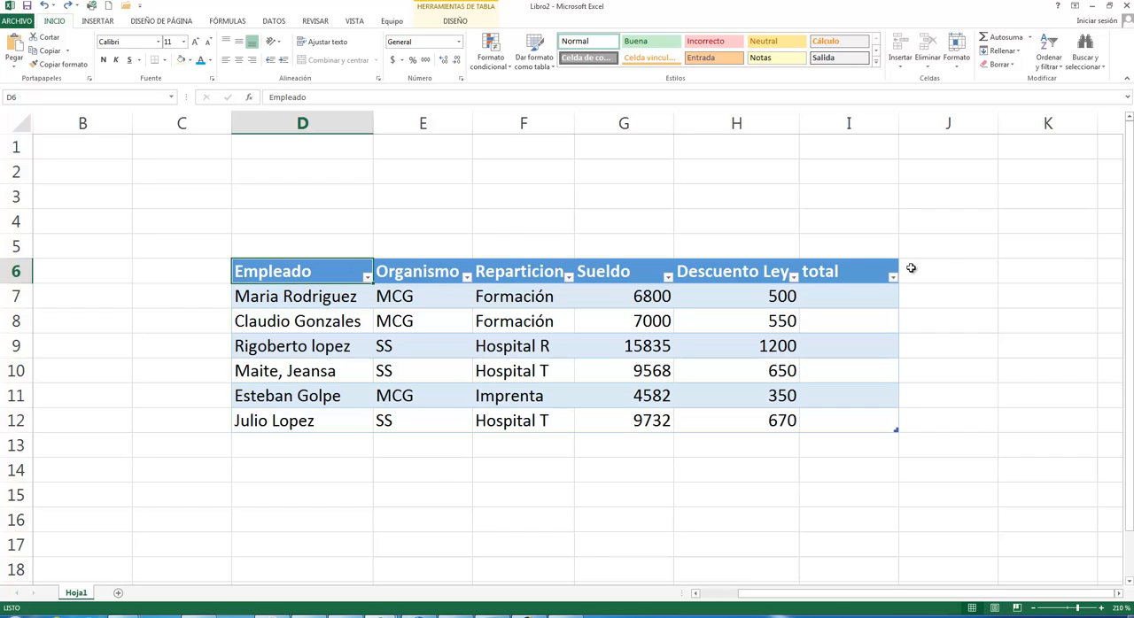
click(368, 280)
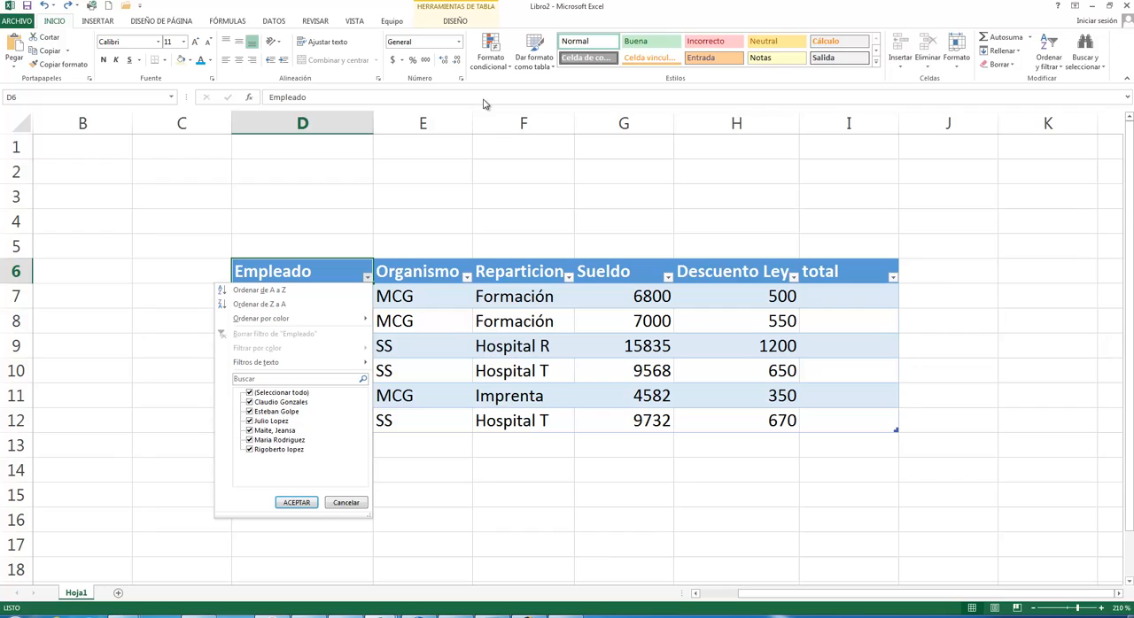
click(448, 168)
click(467, 277)
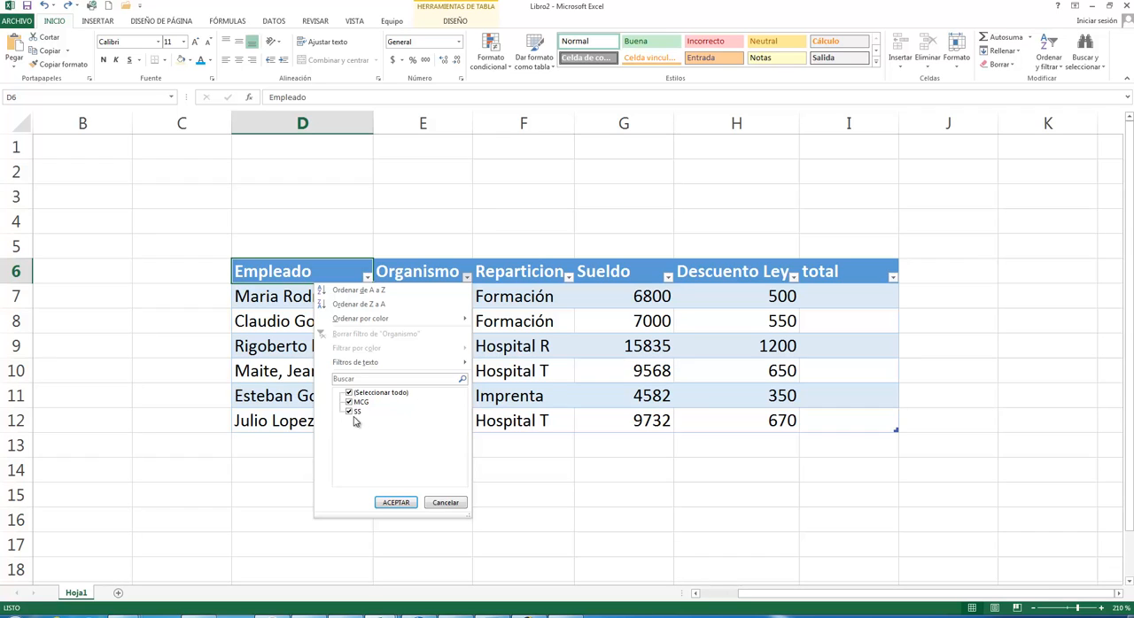
click(583, 477)
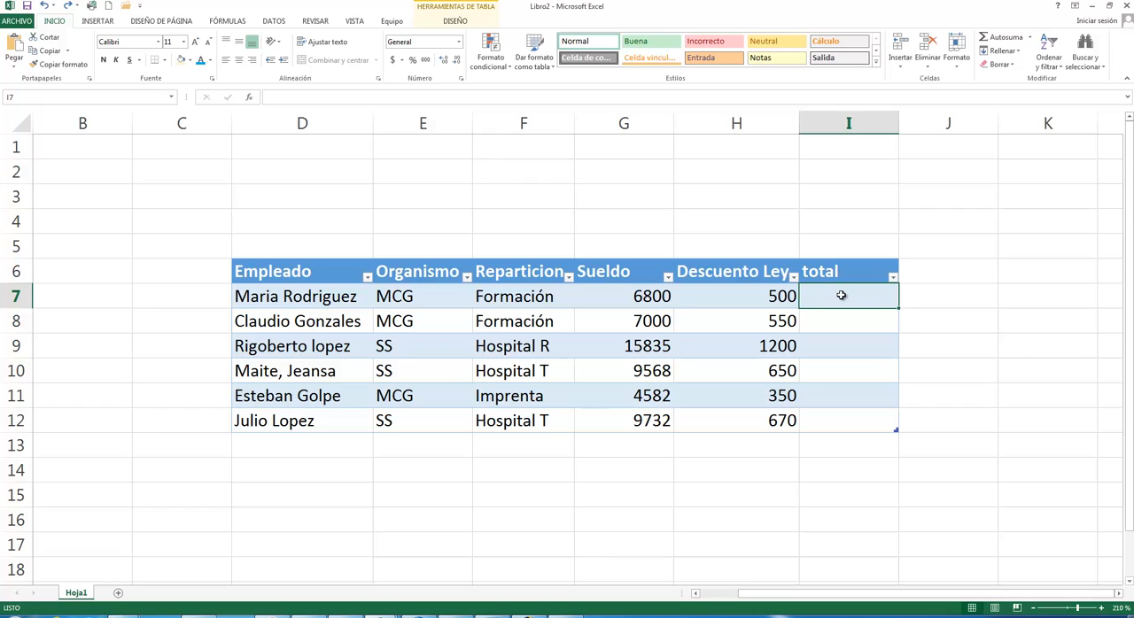
text(=)
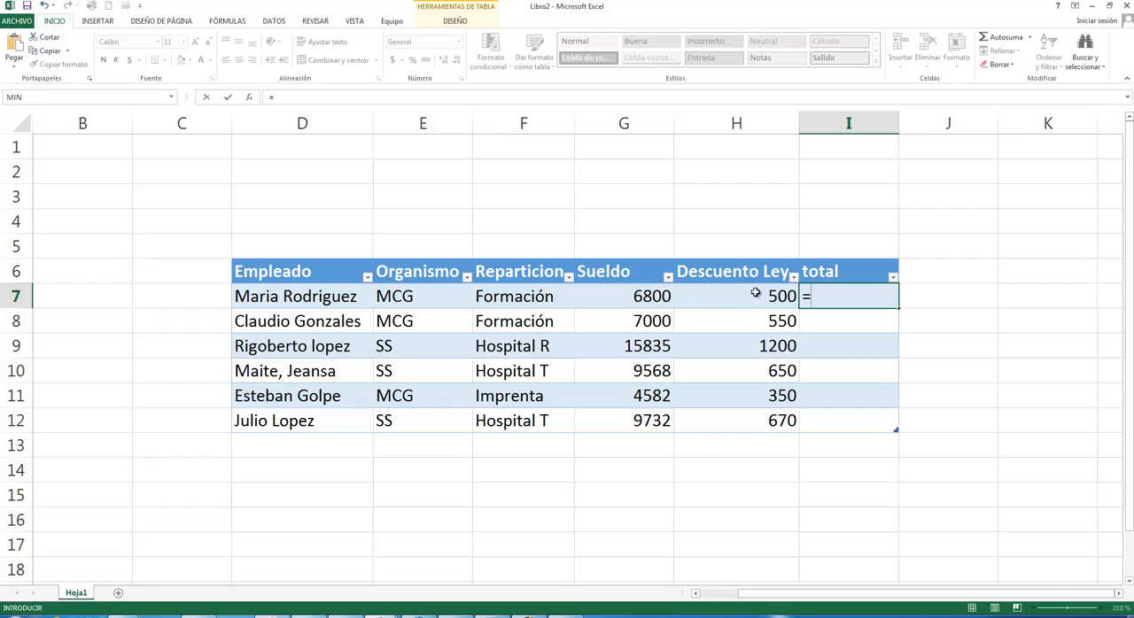
click(643, 302)
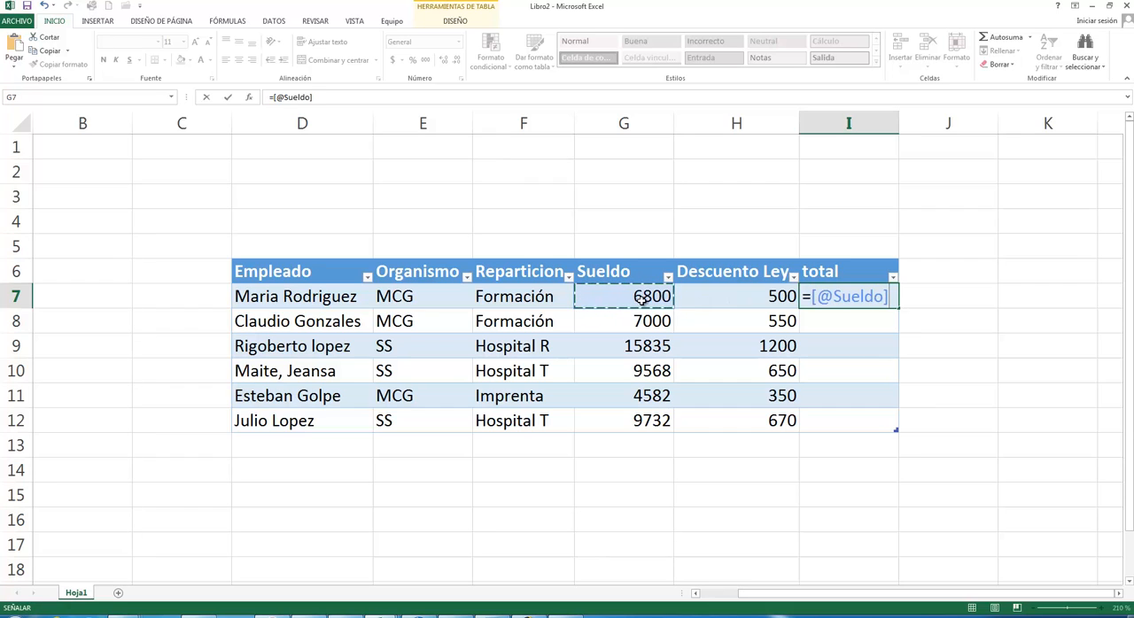
text(-)
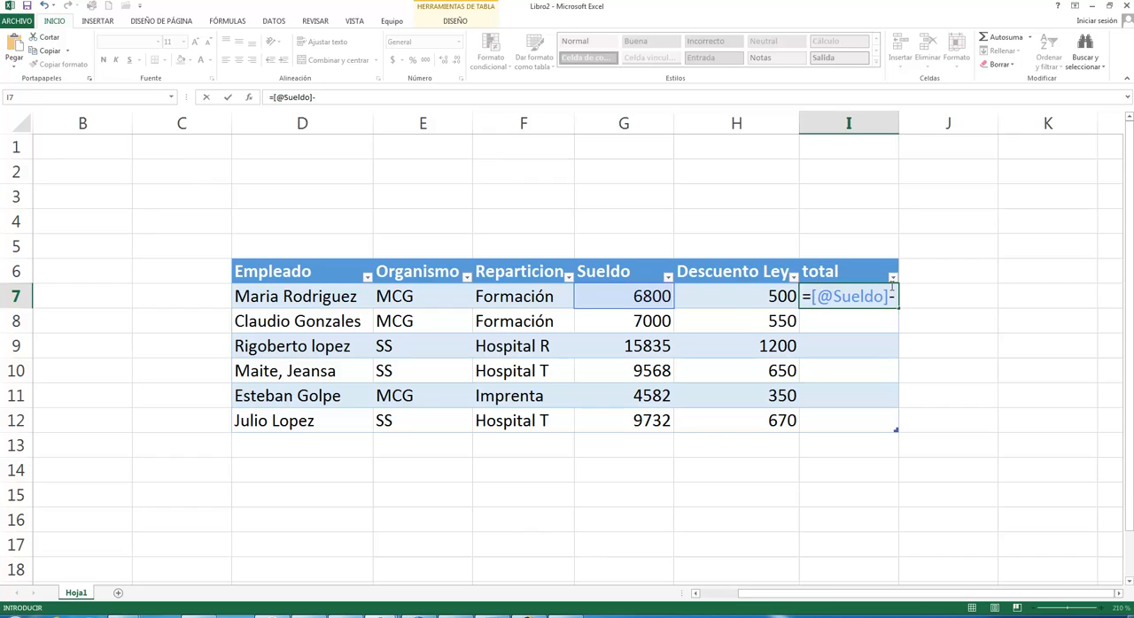
click(747, 297)
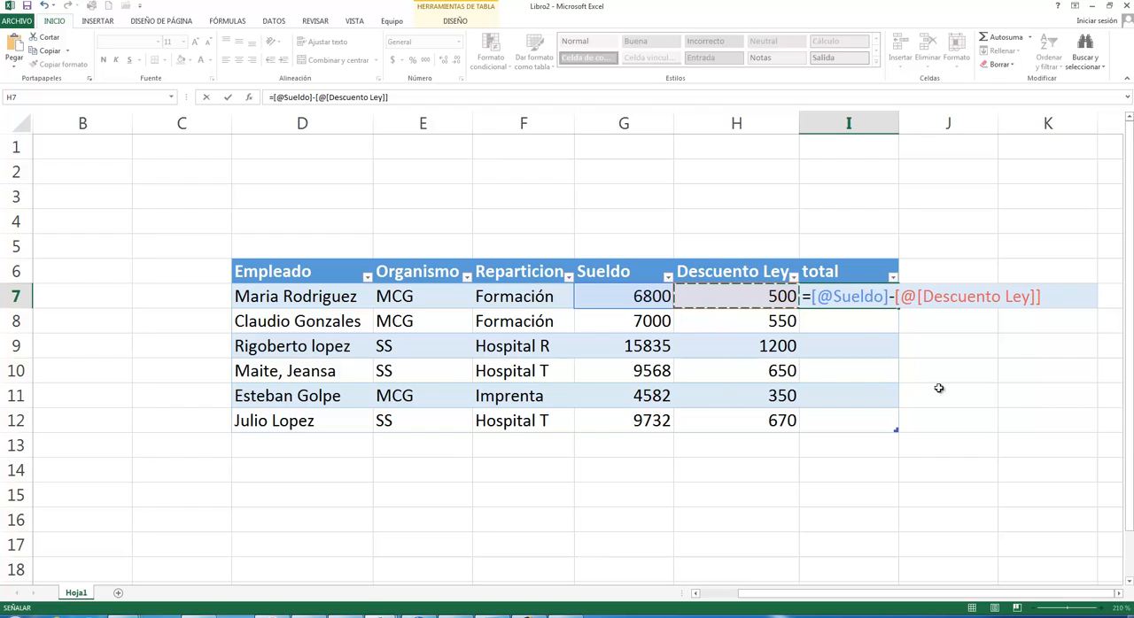
key(Return)
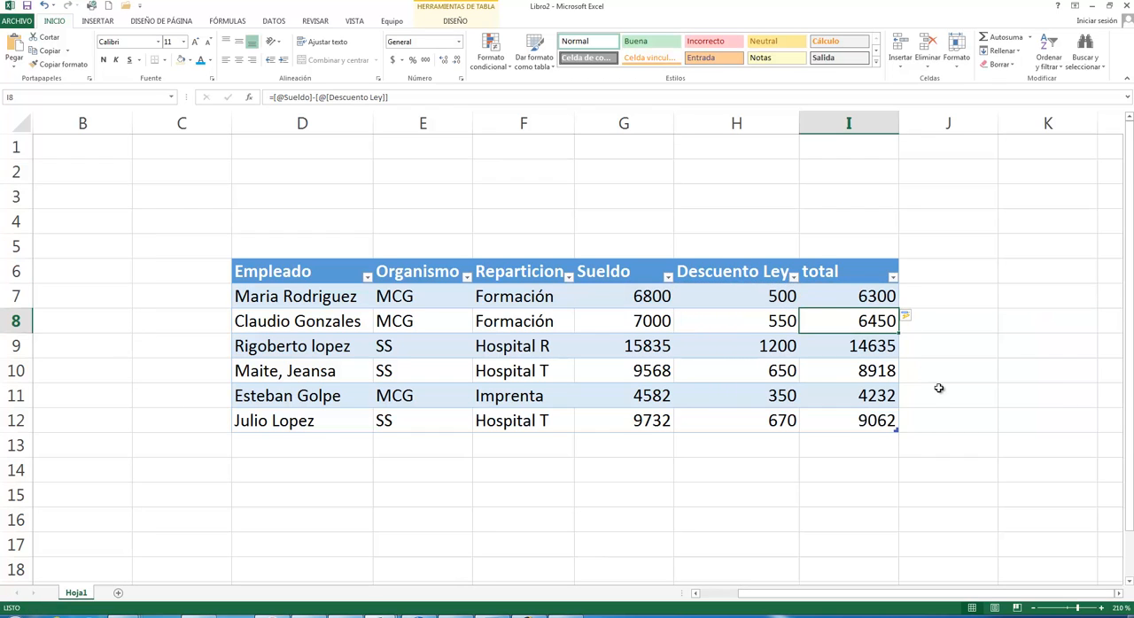
- Check the formulas in cells I7, I8 and I9 of the total column
click(872, 297)
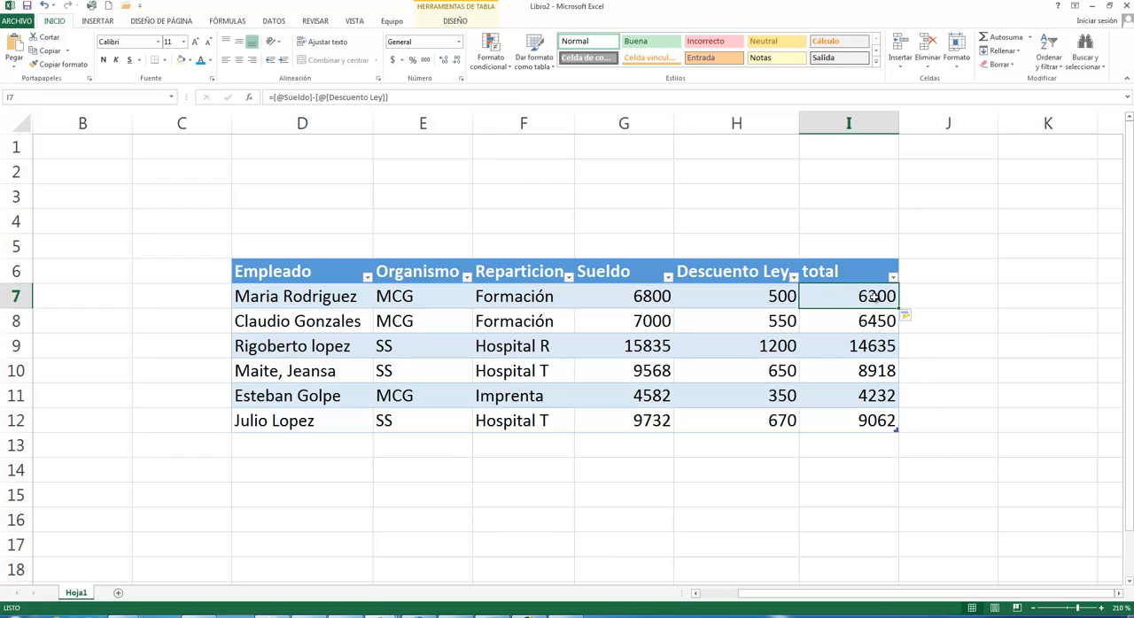
click(869, 323)
click(871, 348)
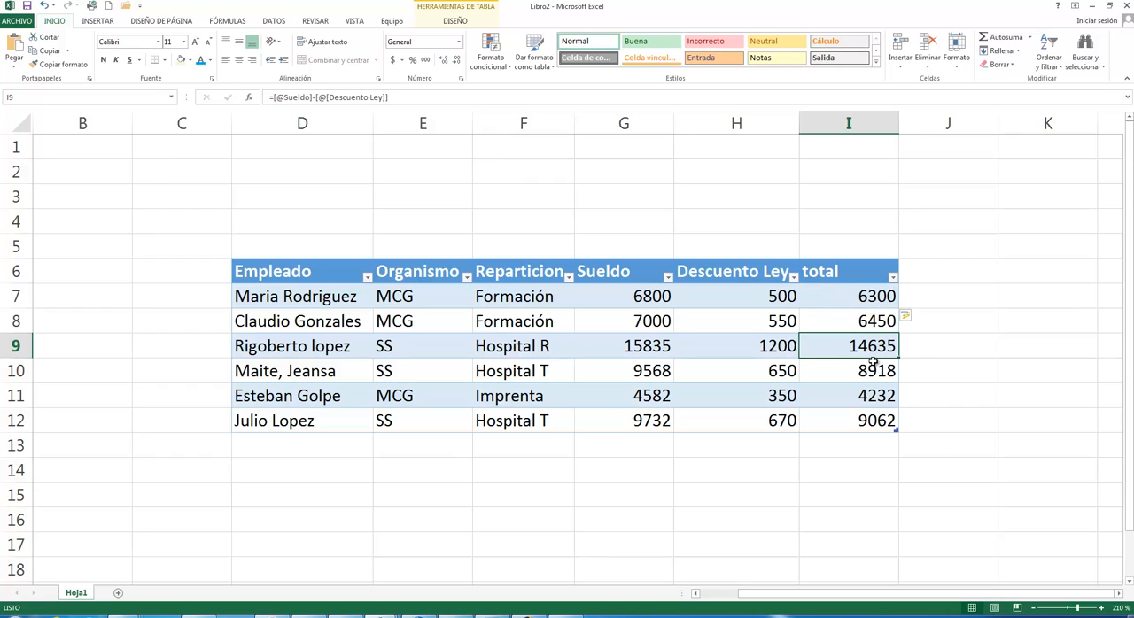
- Check the formulas in cells I10 to I12 and back up to I7 of the total column
click(874, 375)
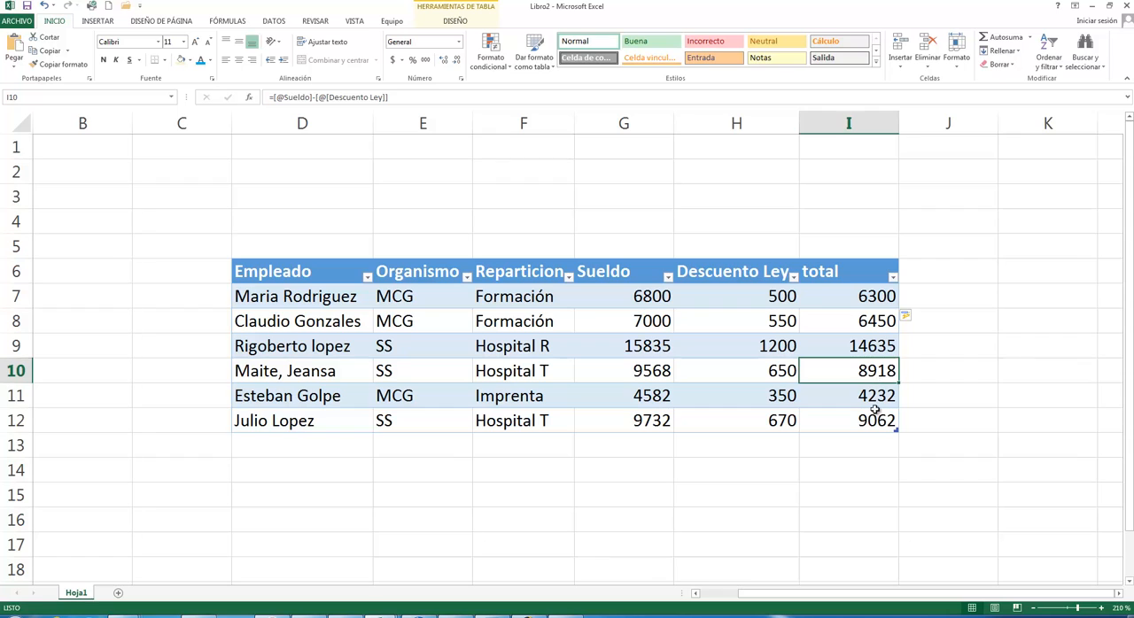
click(875, 404)
click(879, 423)
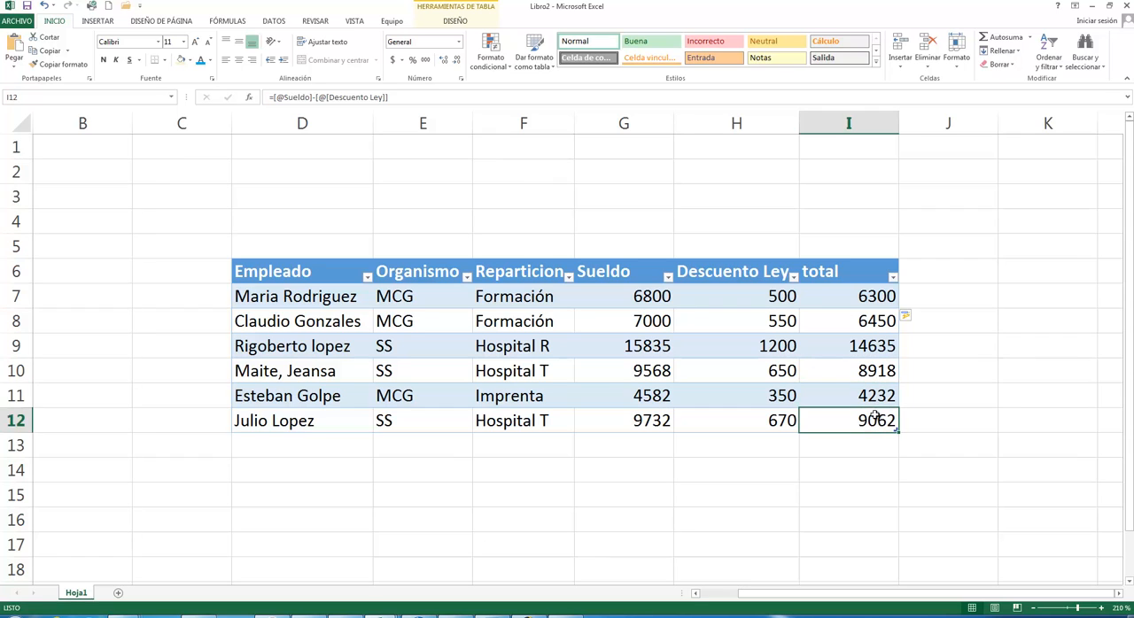
click(871, 399)
click(875, 364)
click(872, 348)
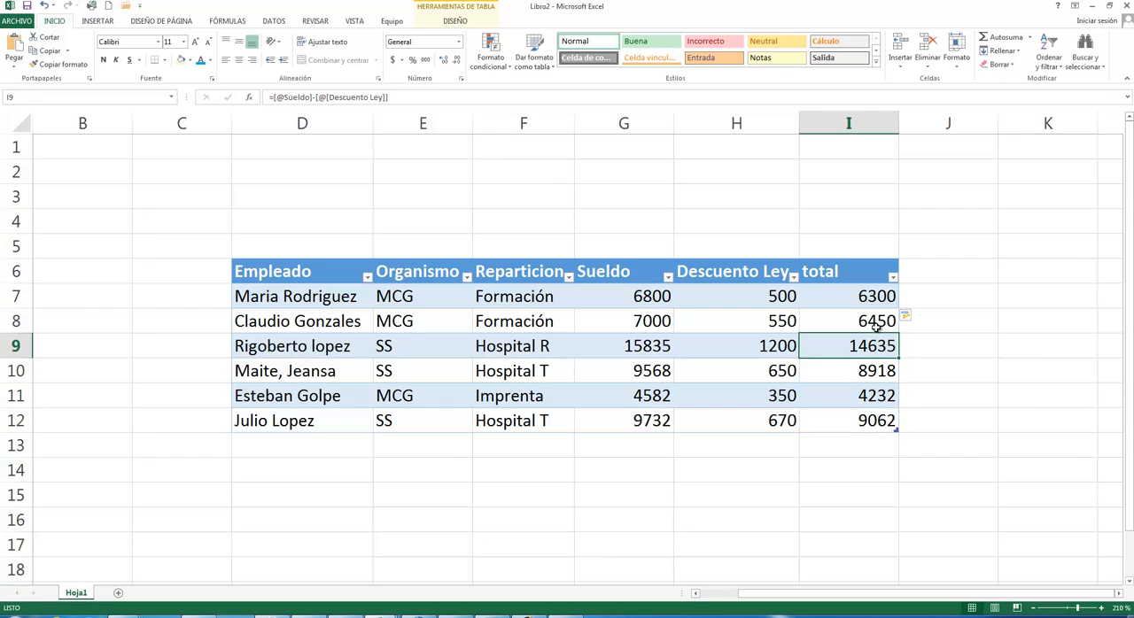
click(875, 322)
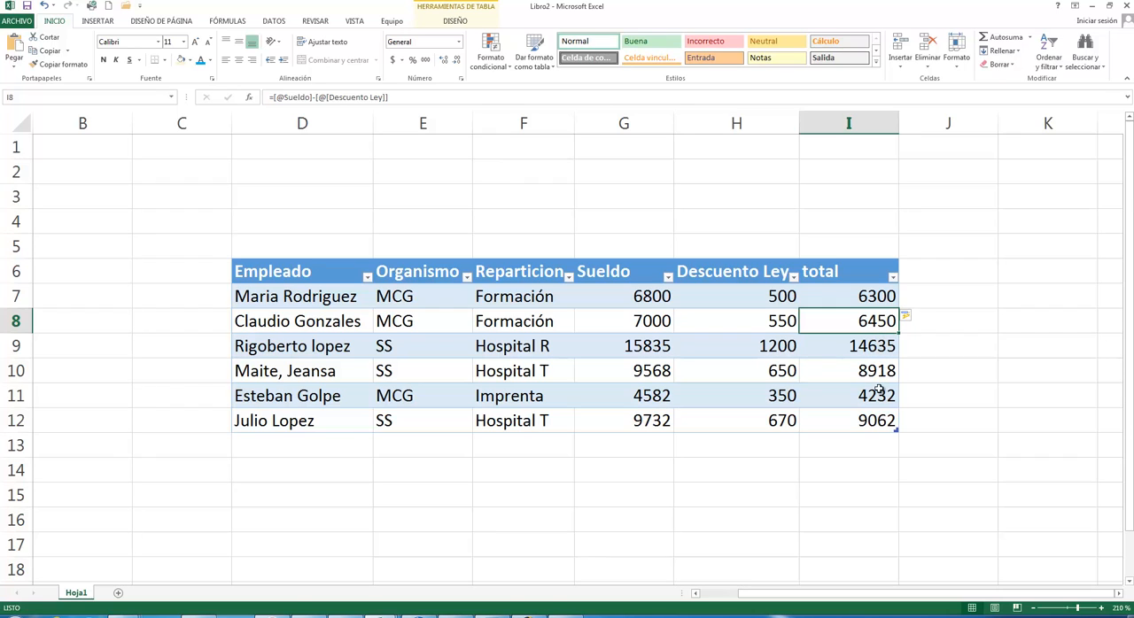
click(874, 296)
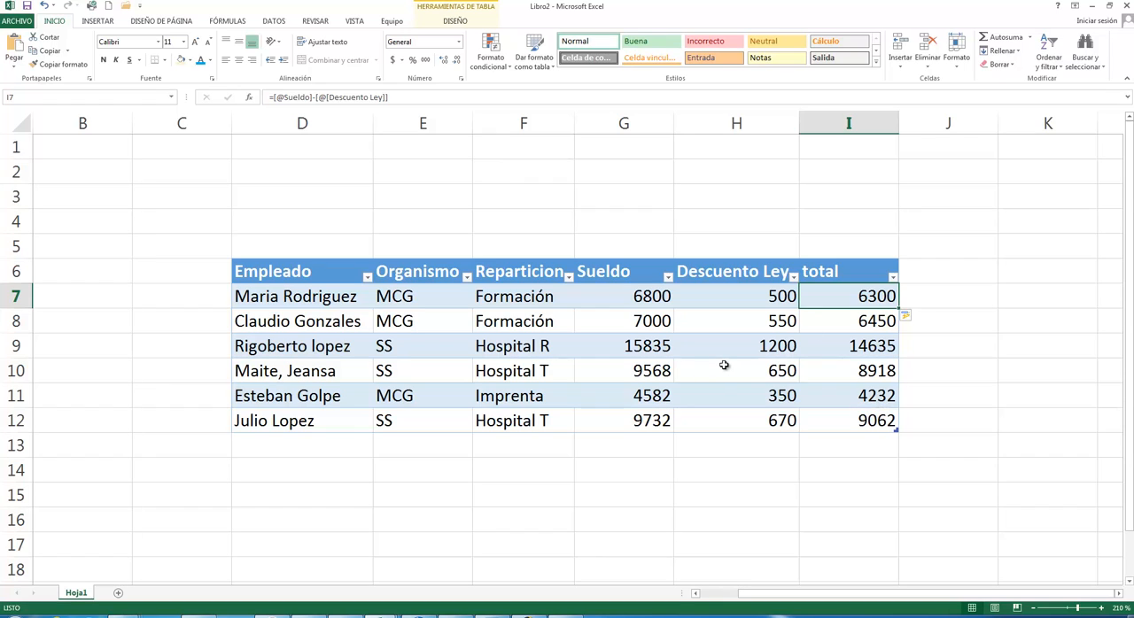
key(Up)
key(Up)
key(Up)
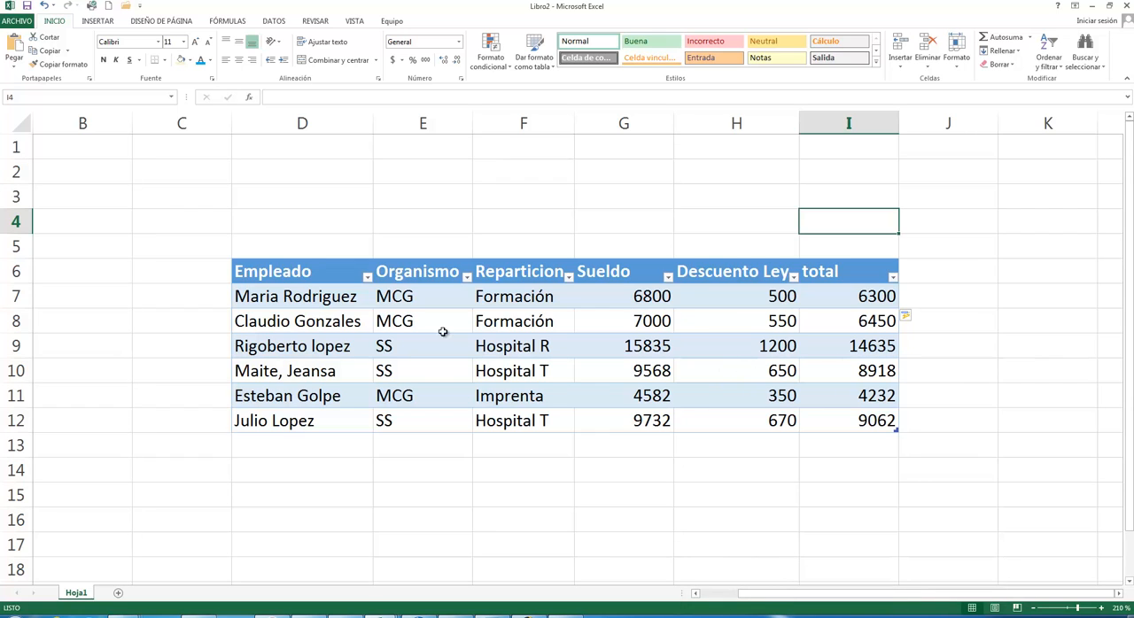
- Name the employee table in D6:I12 empleadosApp and view its resize settings without changing the range
drag(304, 268, 856, 420)
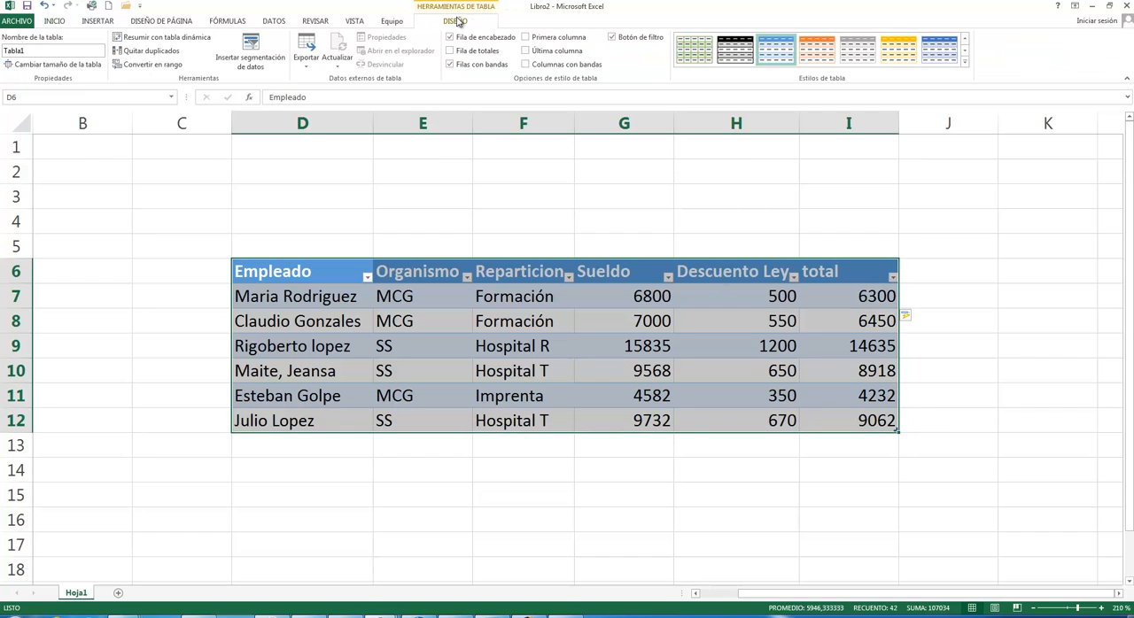
click(44, 51)
text(empleadosApp)
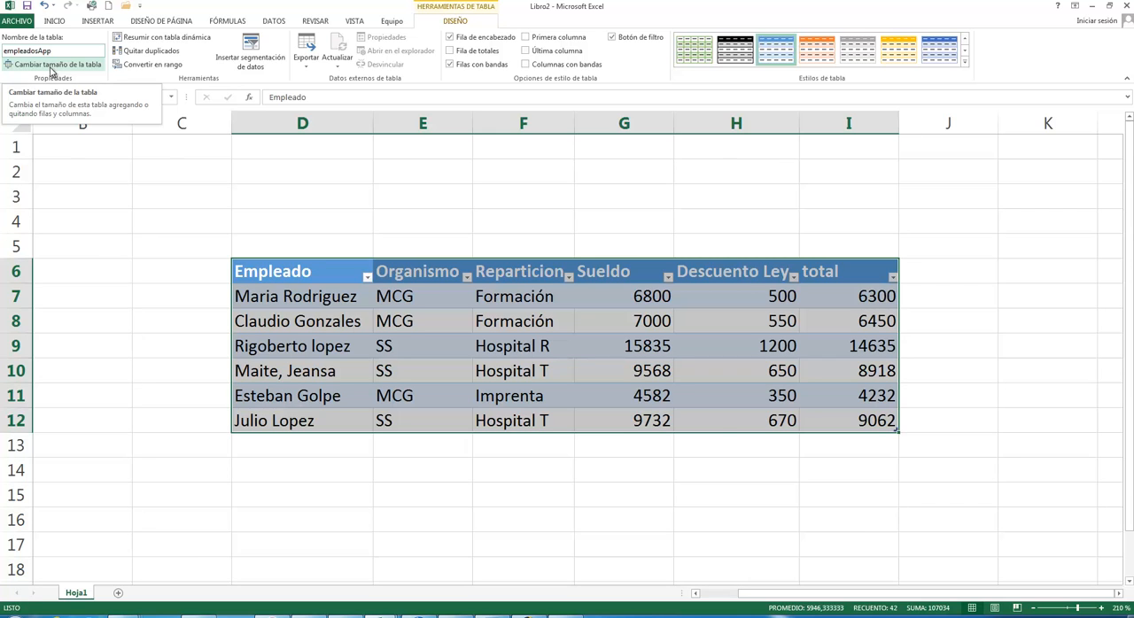
click(51, 67)
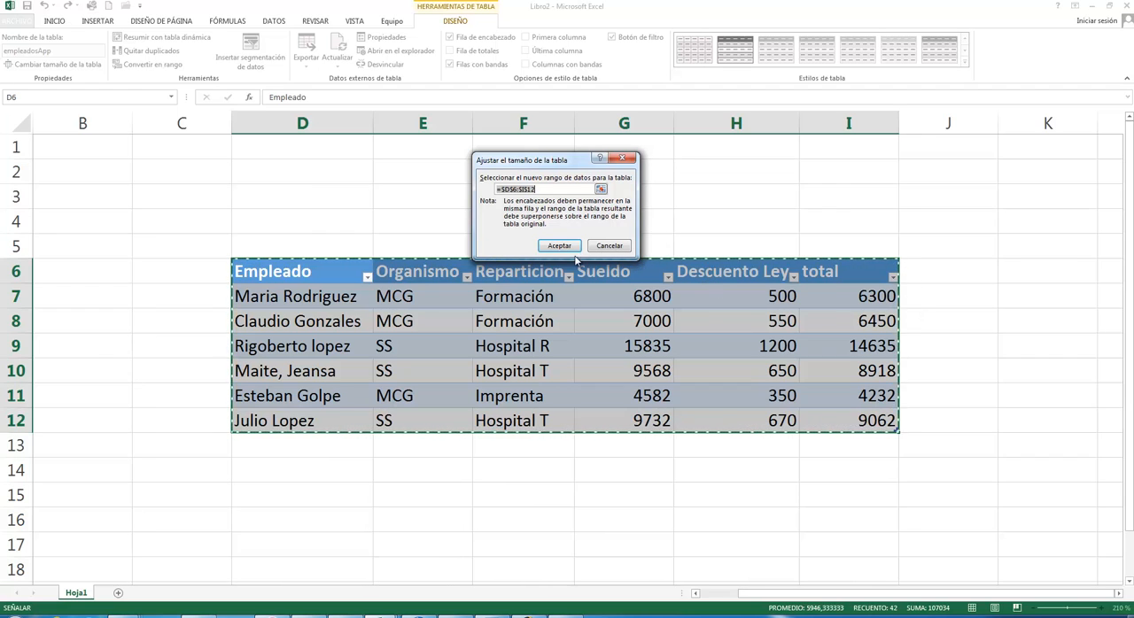
click(621, 249)
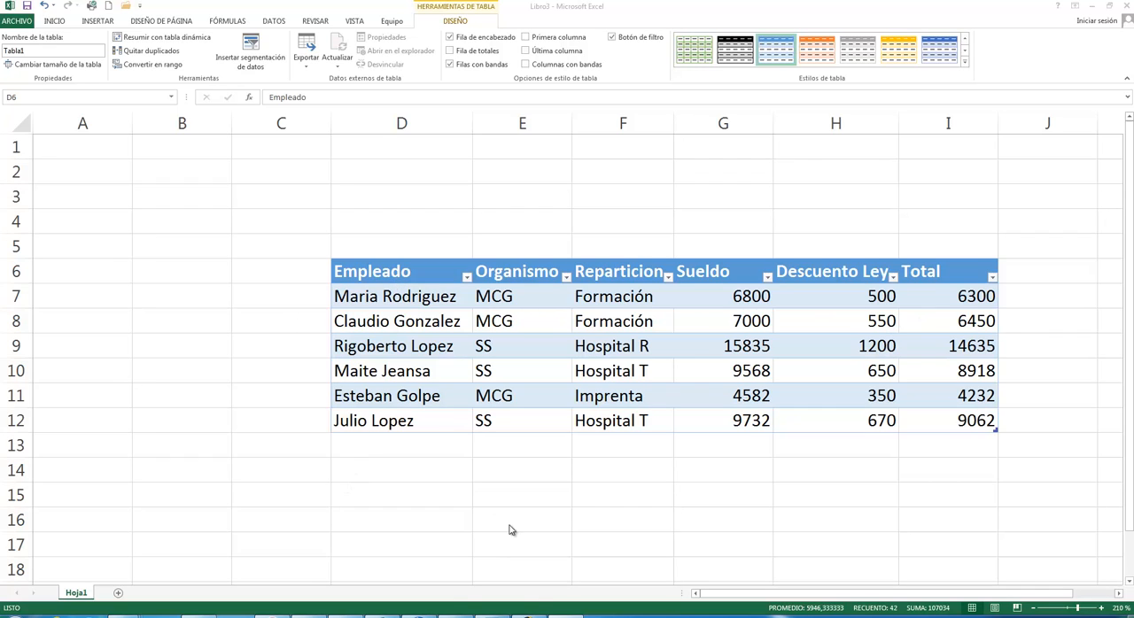
key(ctrl+a)
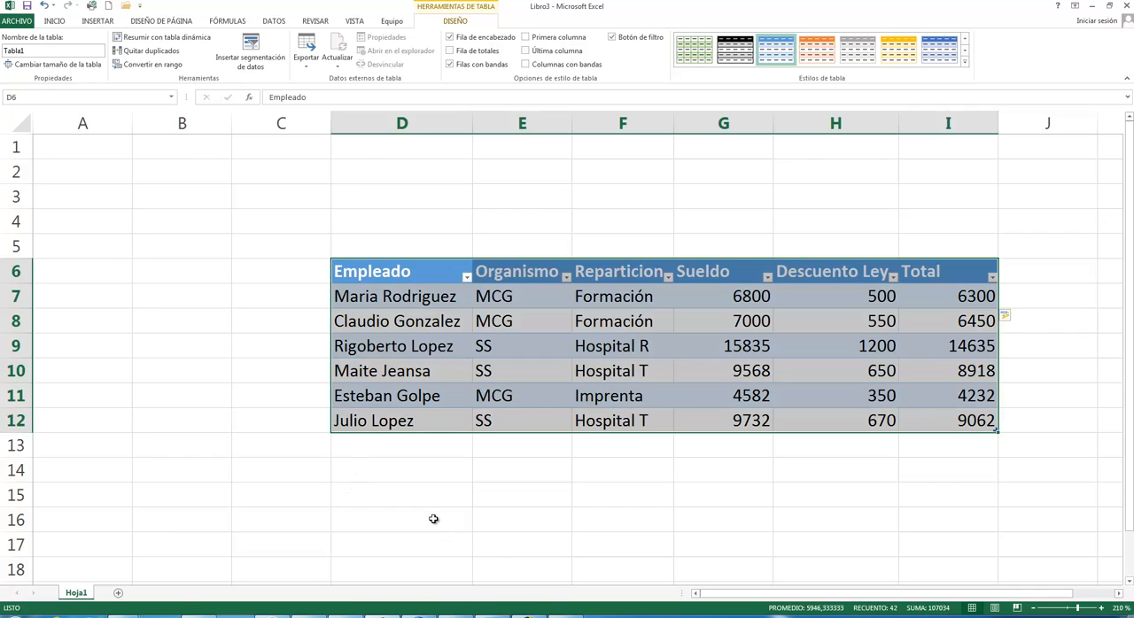
click(414, 450)
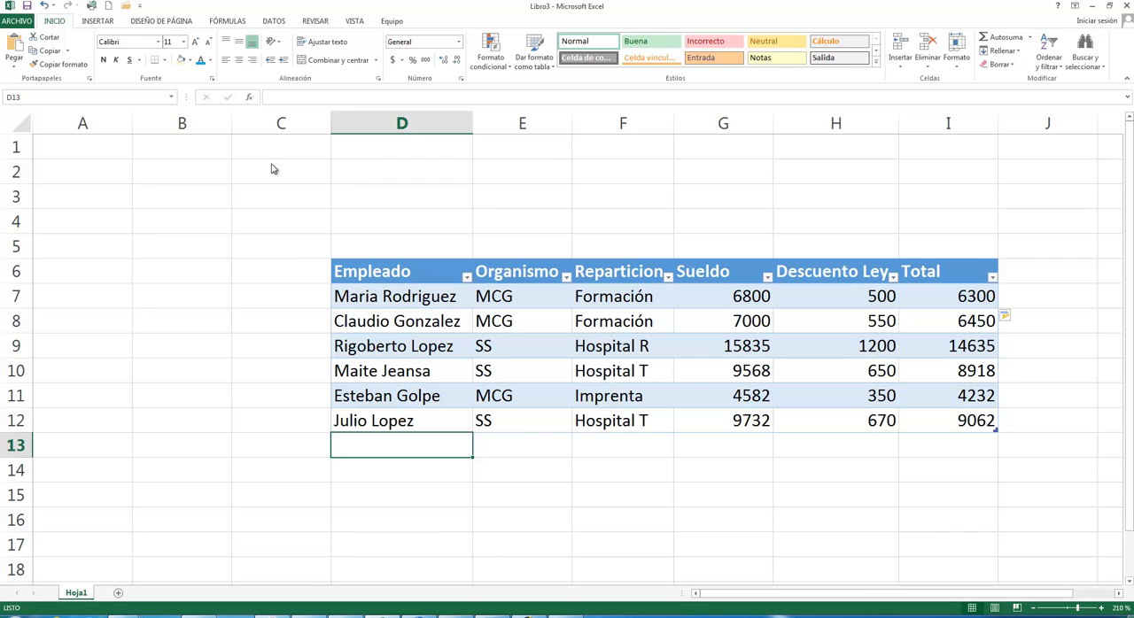
click(377, 419)
drag(707, 416, 988, 421)
click(988, 420)
- Copy the employee record in row 8 (D8:I8) to row 13, directly below the table's last record
click(377, 321)
drag(532, 316, 921, 318)
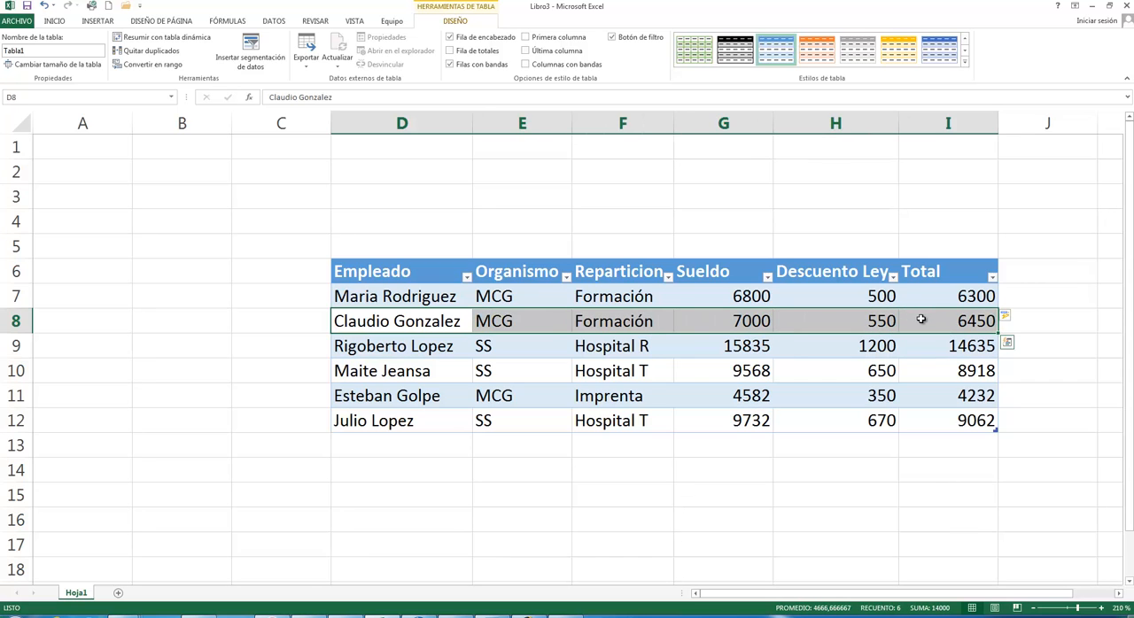
key(ctrl+c)
click(367, 448)
key(ctrl+v)
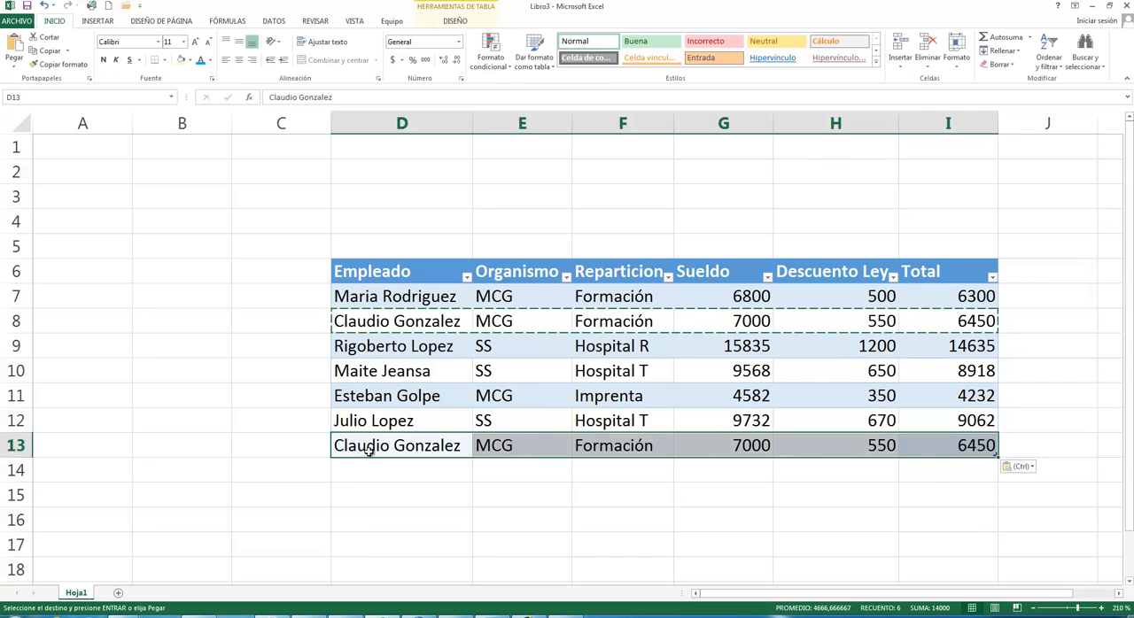
key(Escape)
click(785, 498)
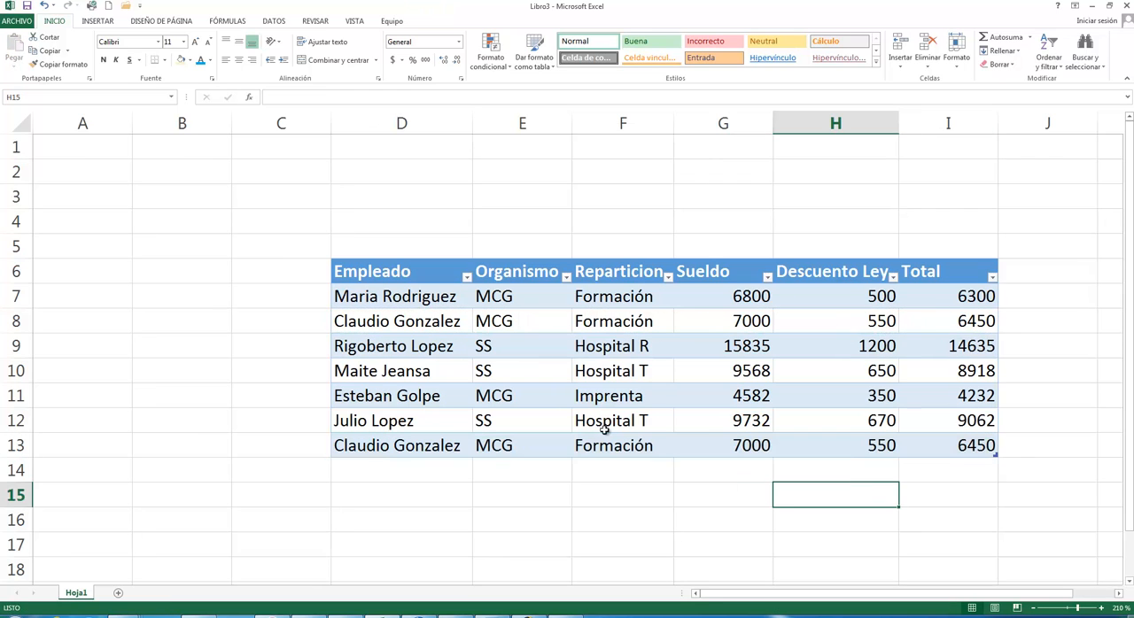
- Remove the duplicate records from the table, comparing only the Empleado column and keeping the headers option on
drag(372, 274, 945, 443)
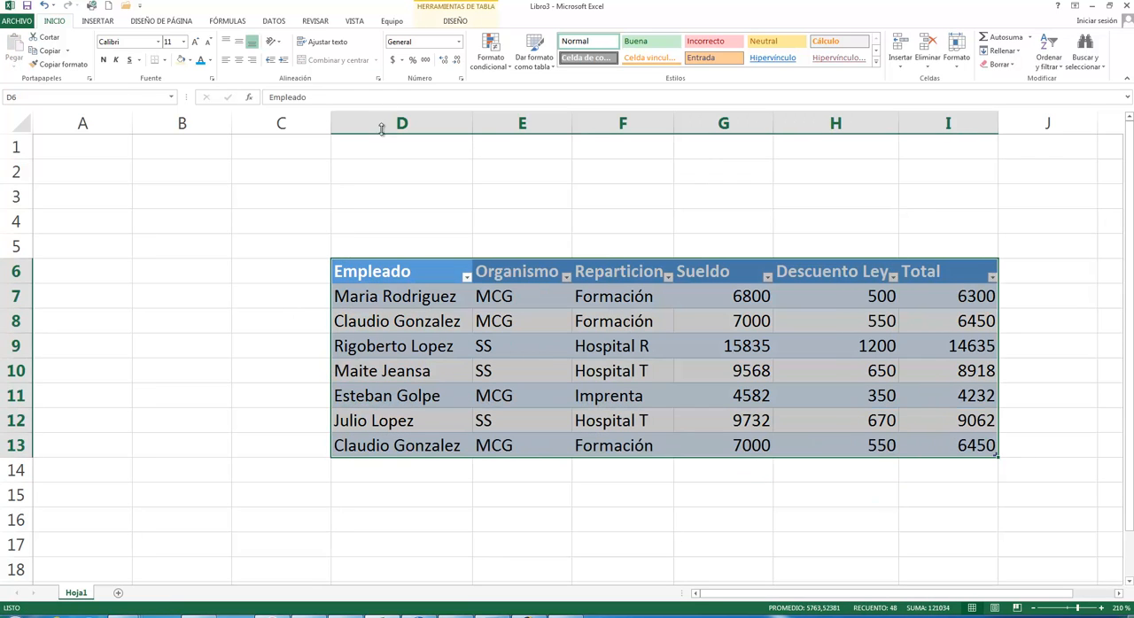
click(454, 21)
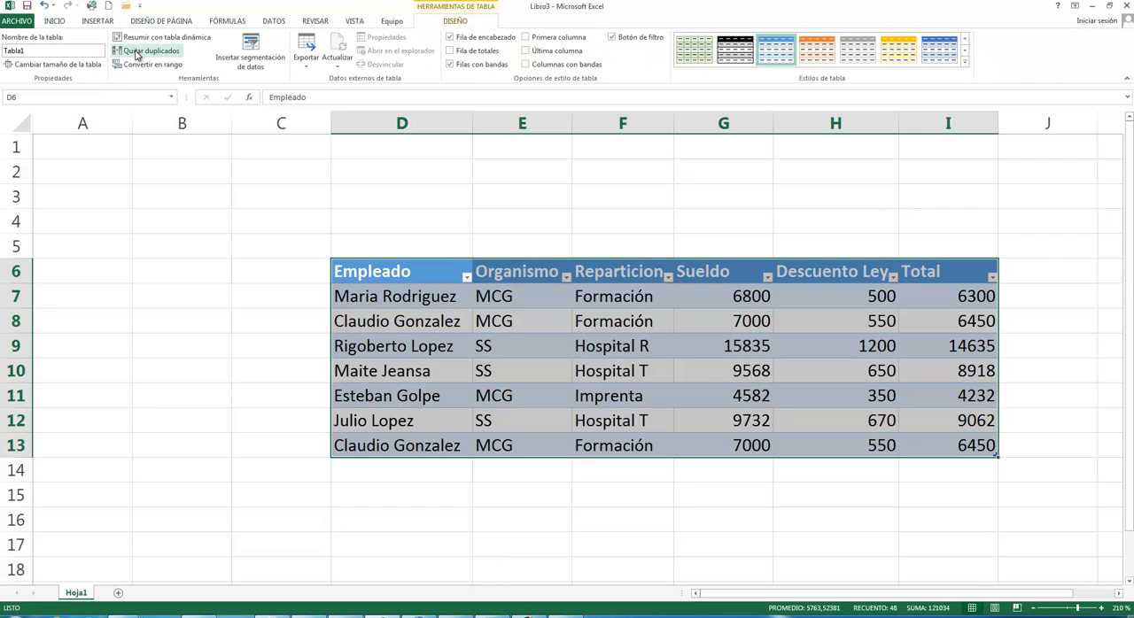
click(136, 53)
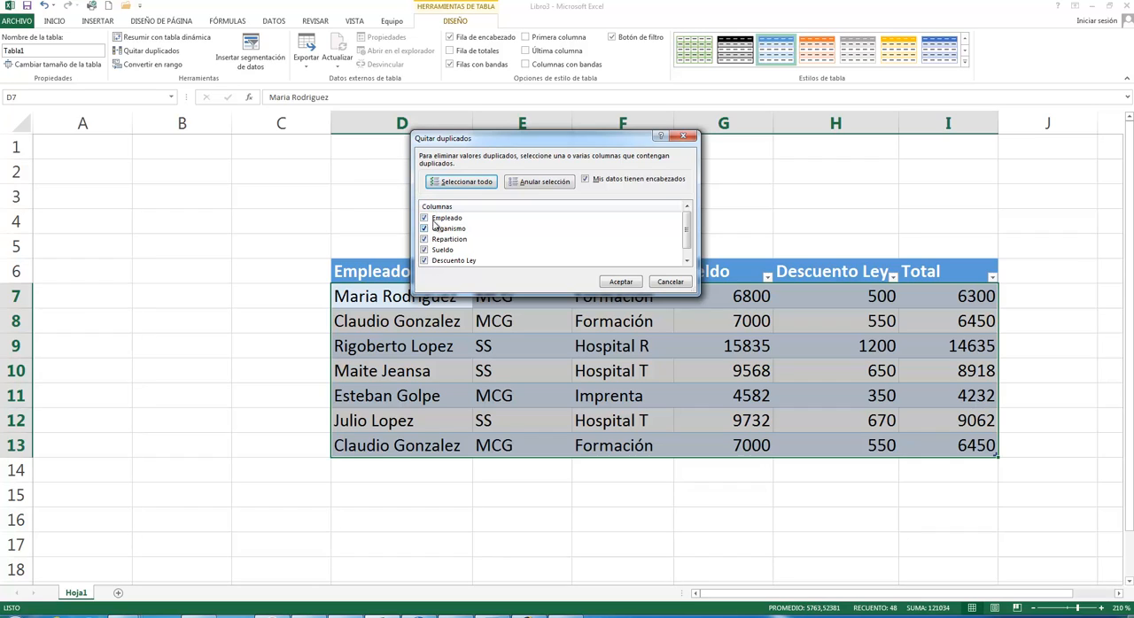
click(530, 183)
click(427, 220)
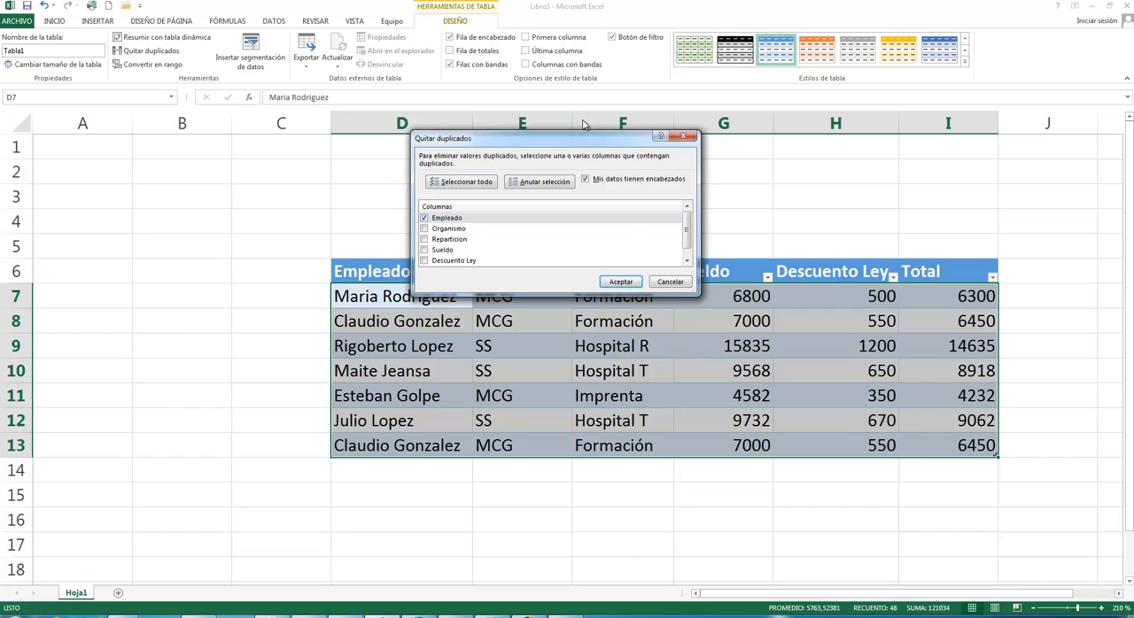
drag(580, 145, 695, 100)
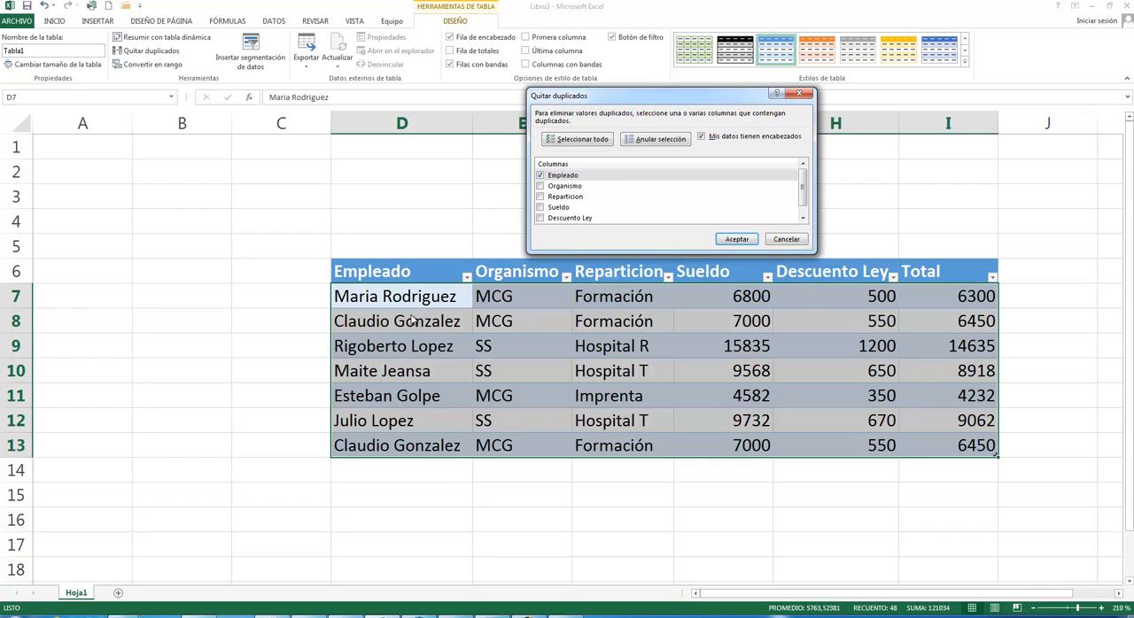
click(737, 240)
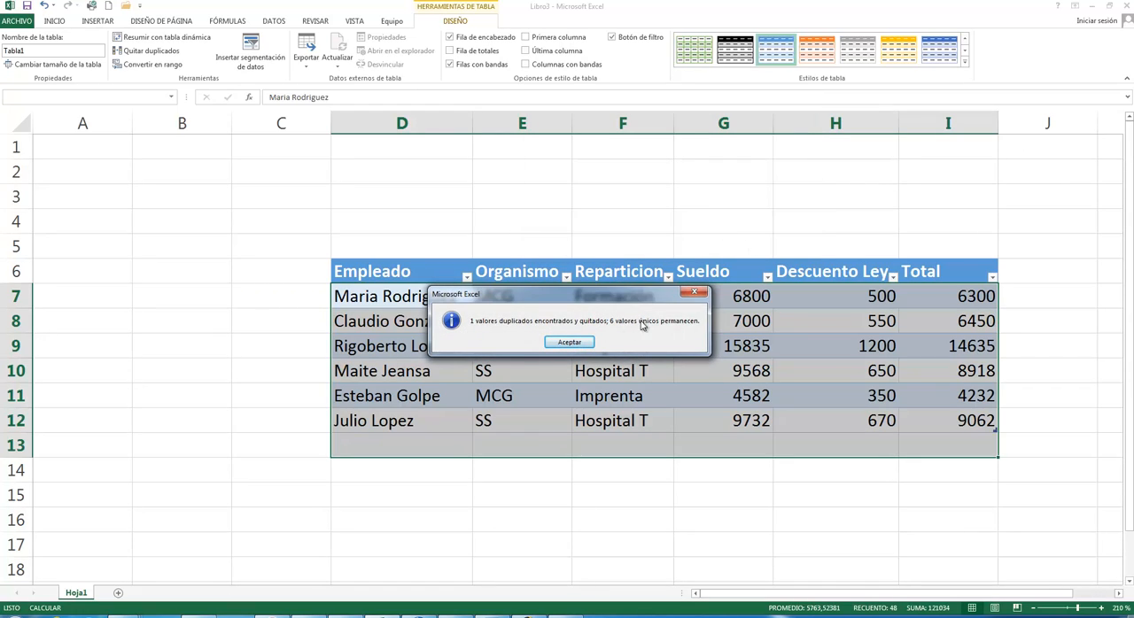
click(576, 344)
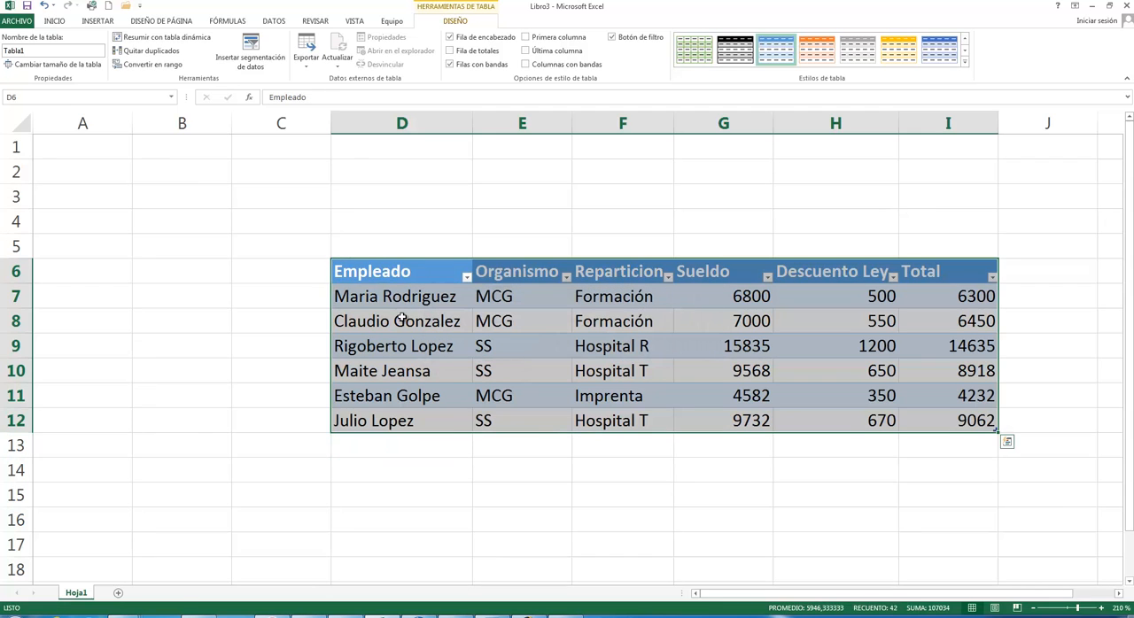
click(560, 446)
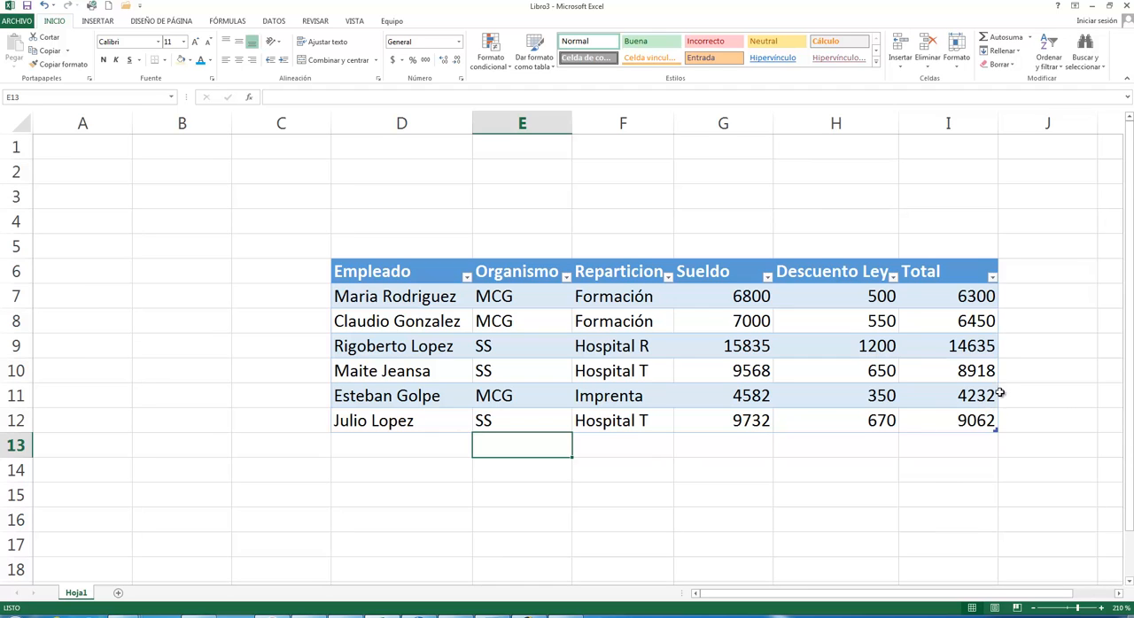
- Convert the table in D6:I12 into a normal range
drag(396, 277, 936, 420)
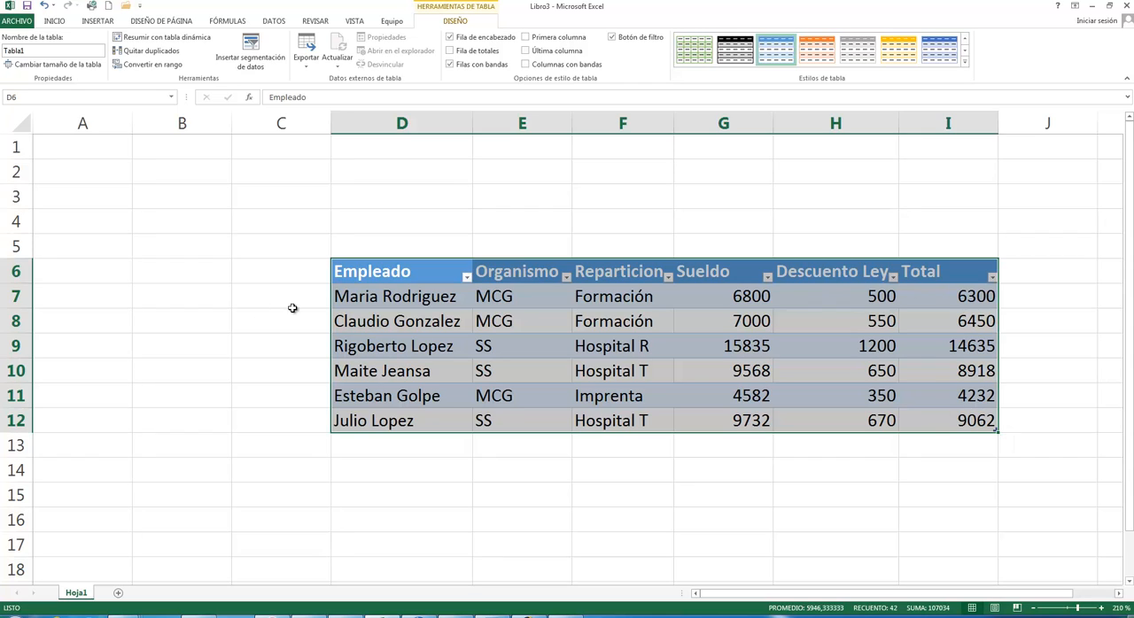
click(138, 70)
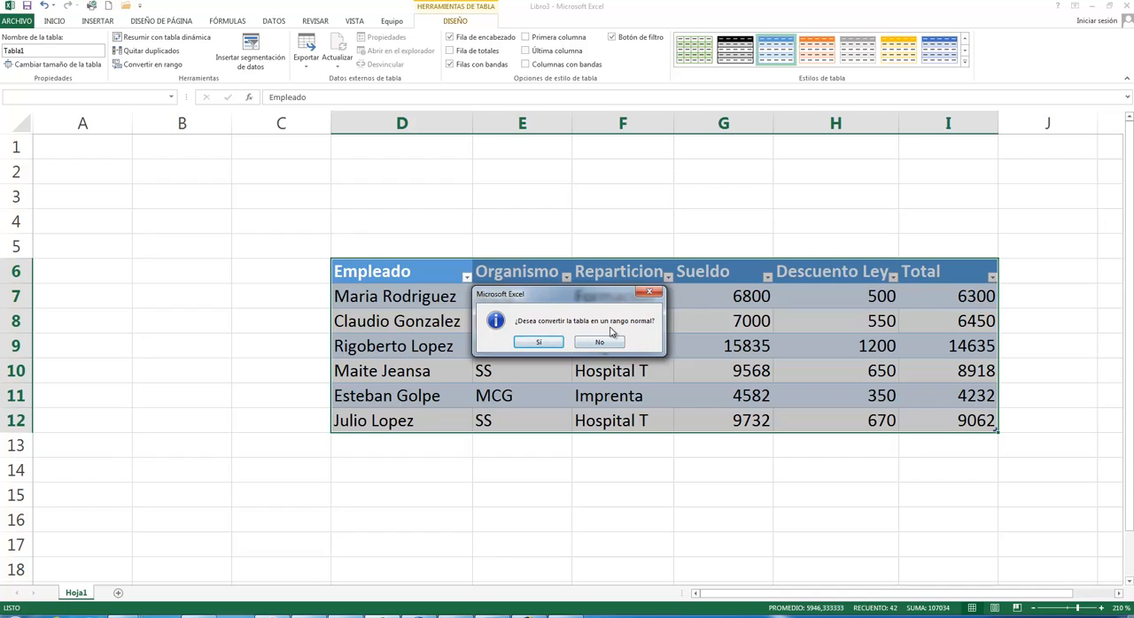
click(541, 343)
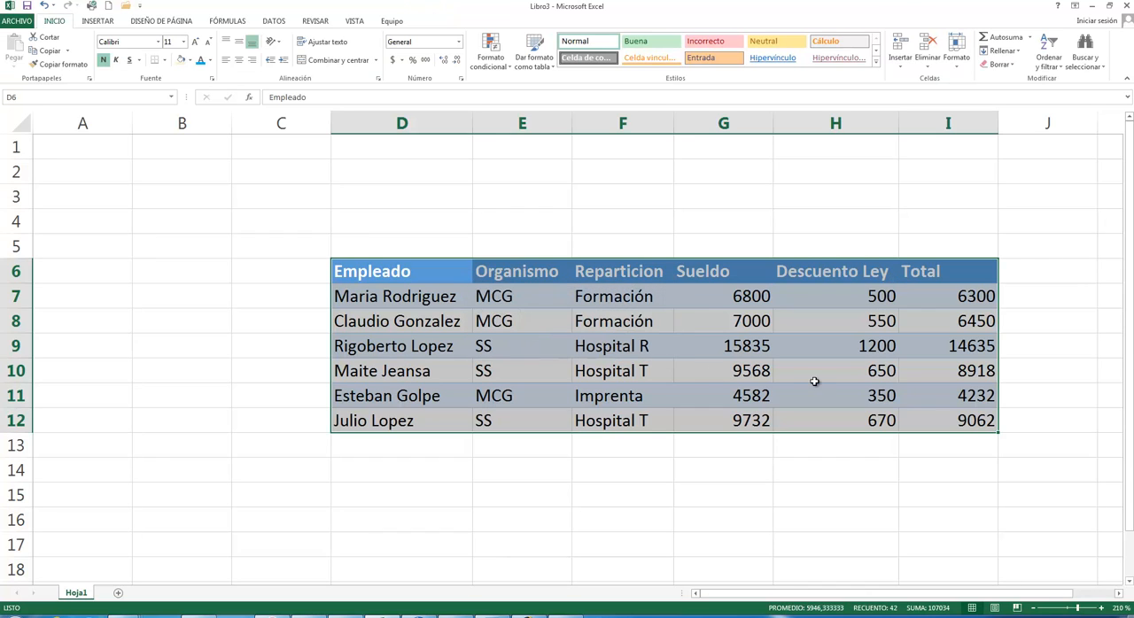
click(527, 227)
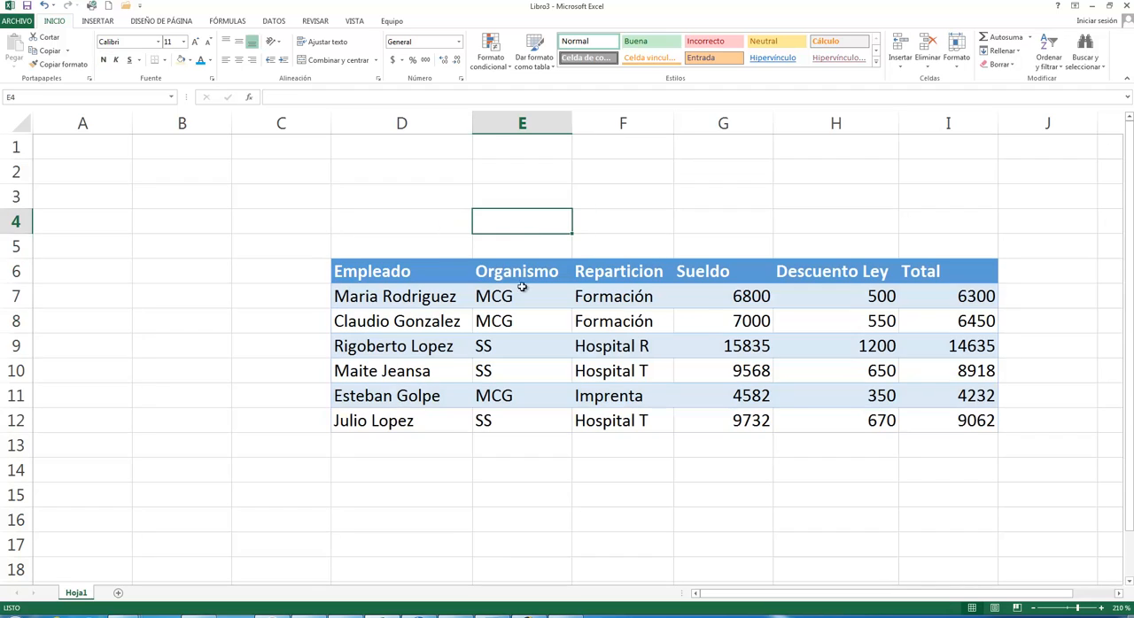
- Check the header cells of the converted range one by one, from Empleado to Total
click(457, 272)
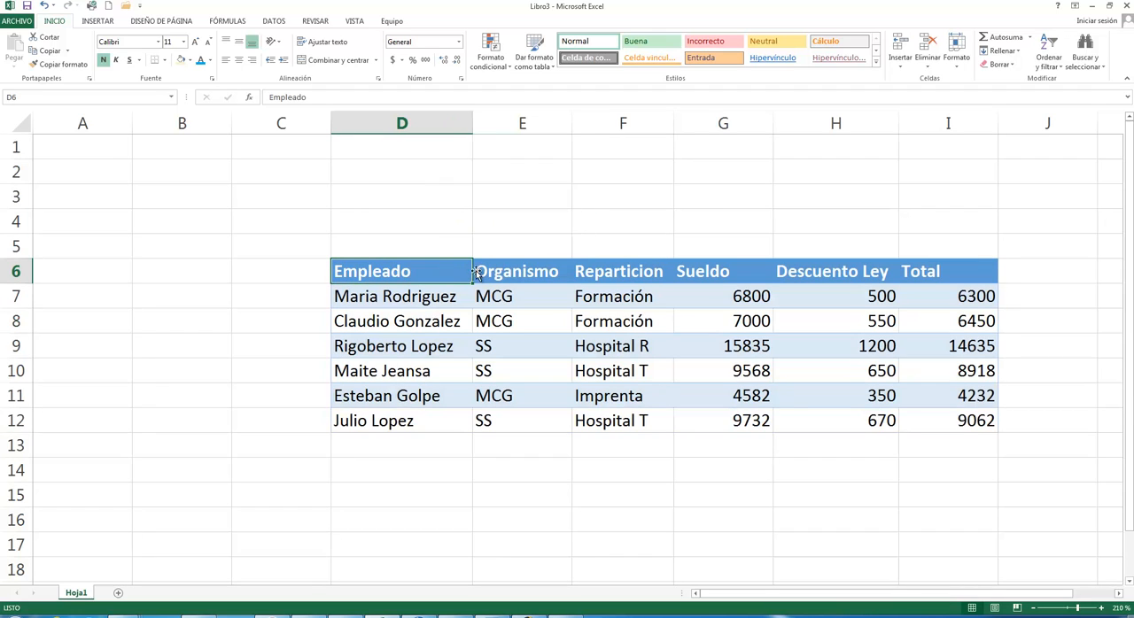
click(548, 272)
click(625, 271)
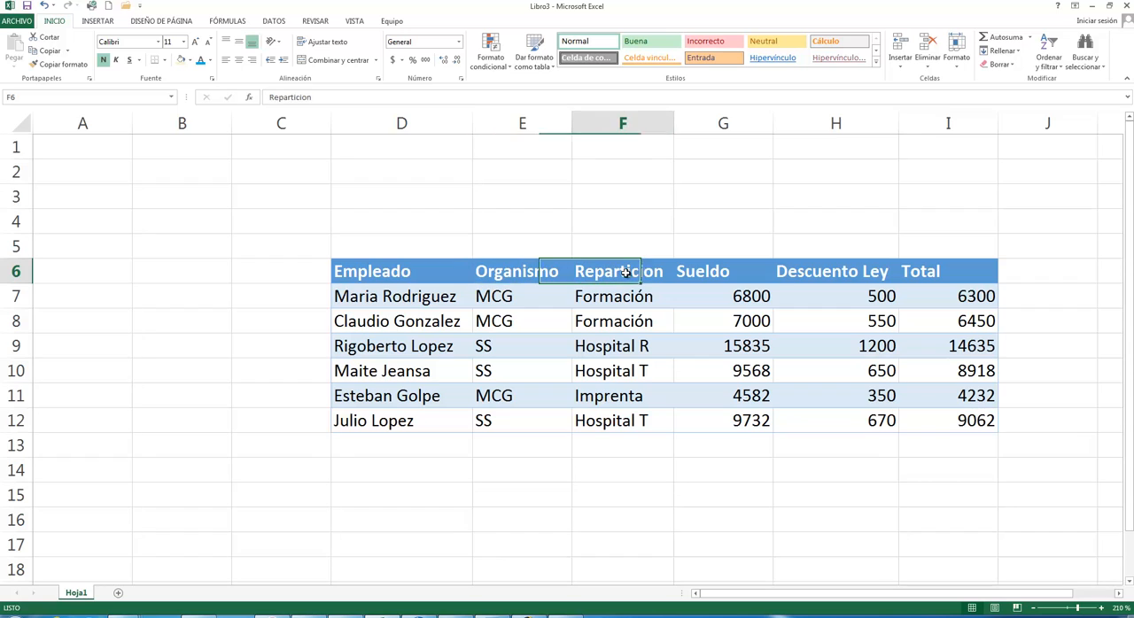
click(689, 271)
click(835, 275)
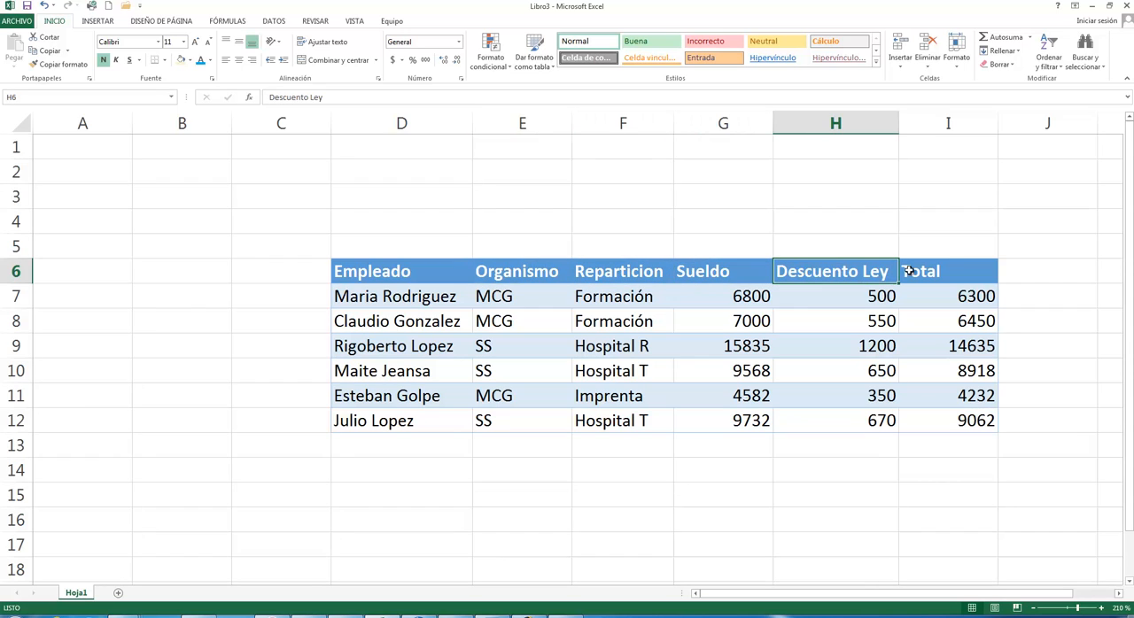
click(947, 272)
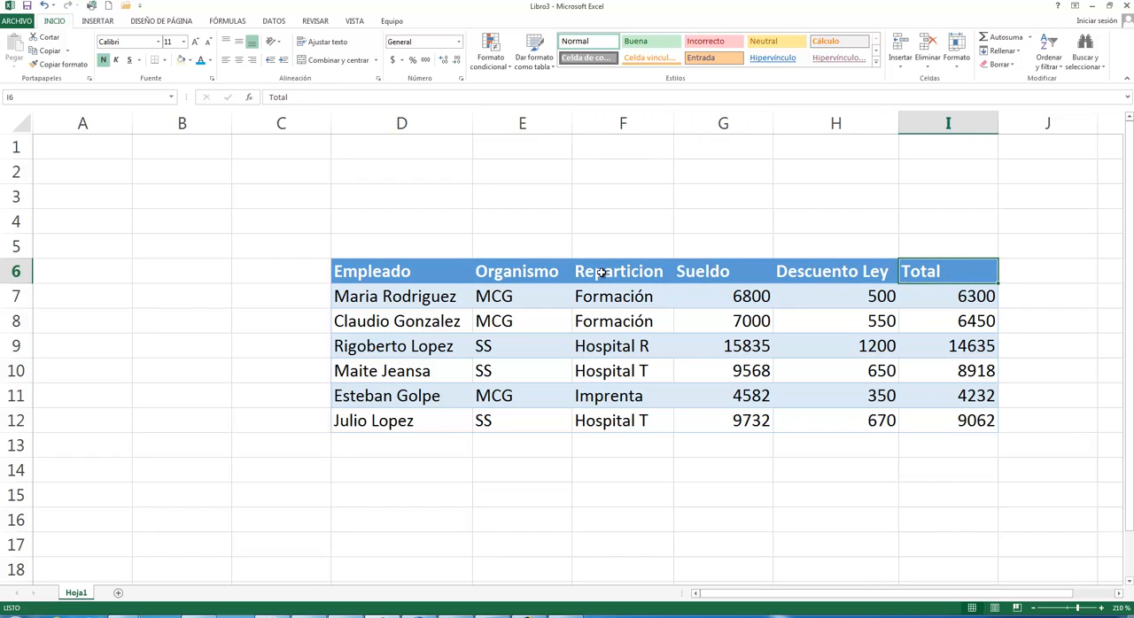
- Turn the range D6:I12 into a table again, with its first row as headers
drag(419, 274, 1007, 440)
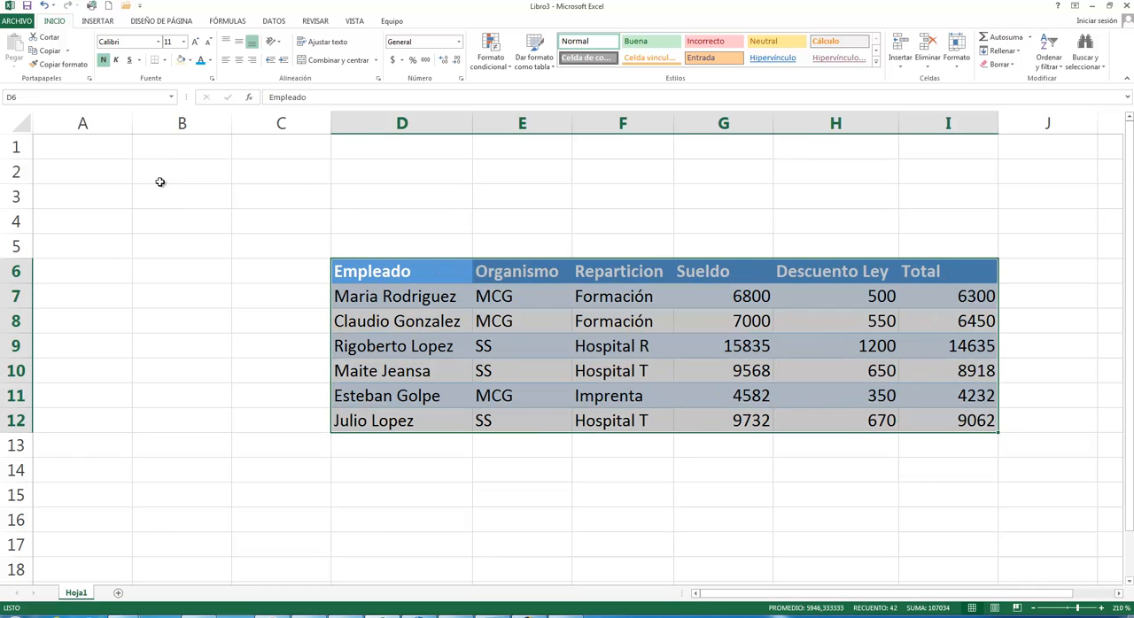
click(99, 23)
click(81, 49)
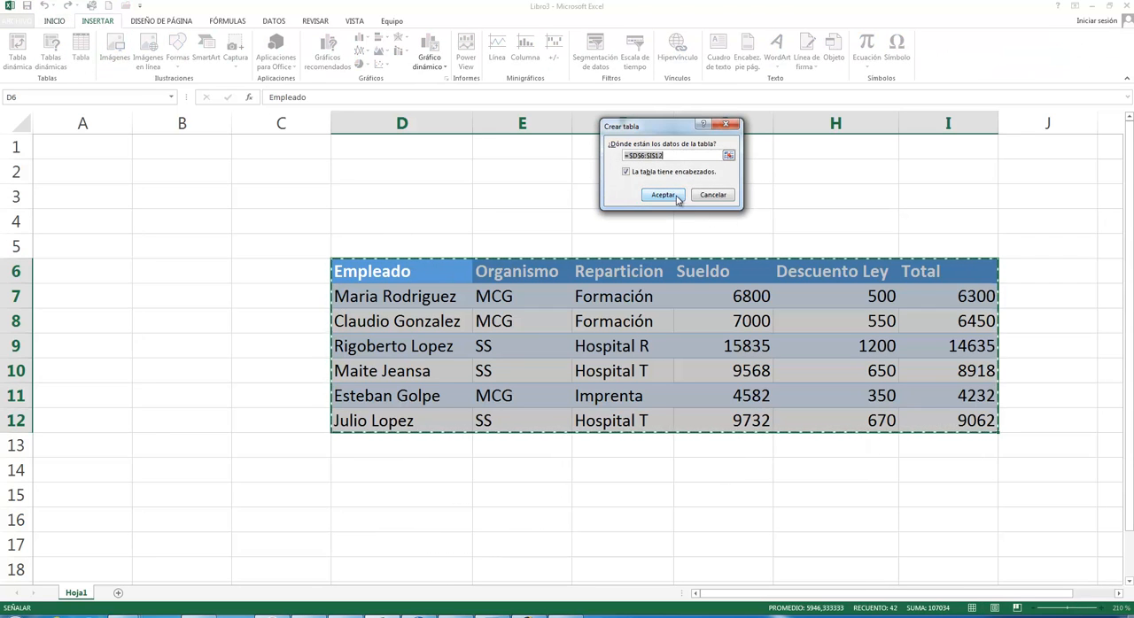
click(670, 198)
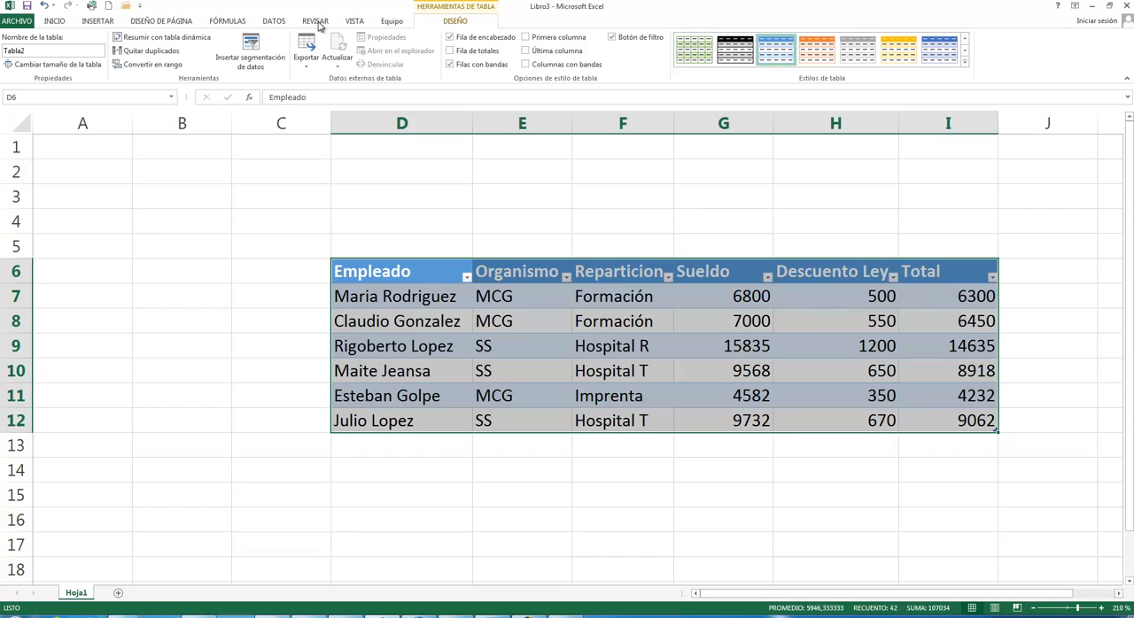
- Insert slicers for the Organismo and Reparticion columns of the employee table
click(470, 232)
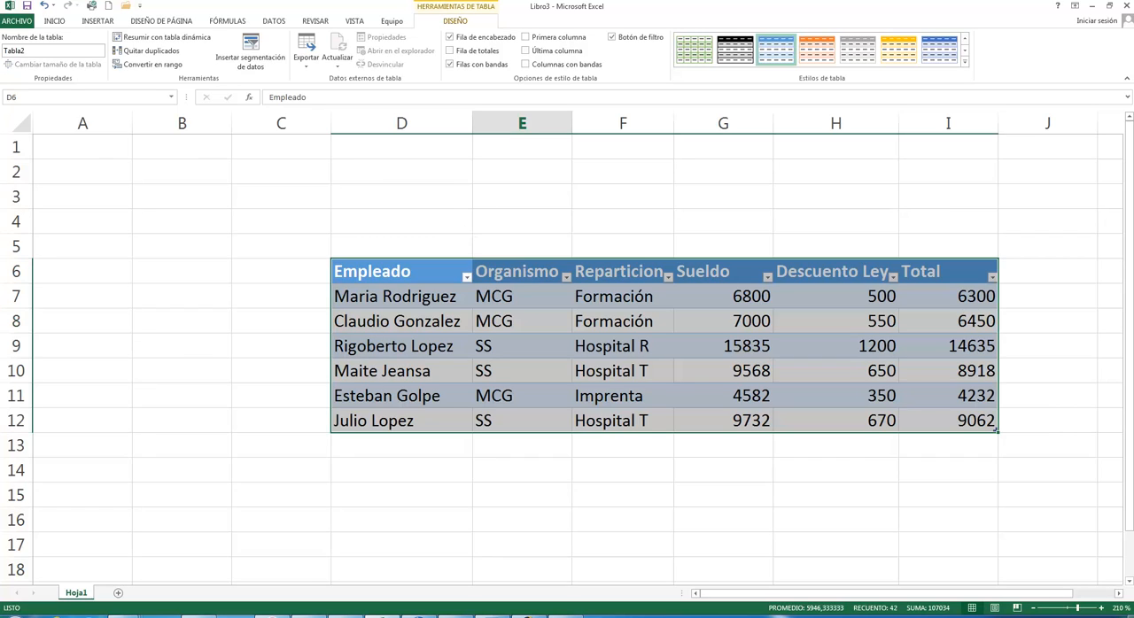
click(252, 65)
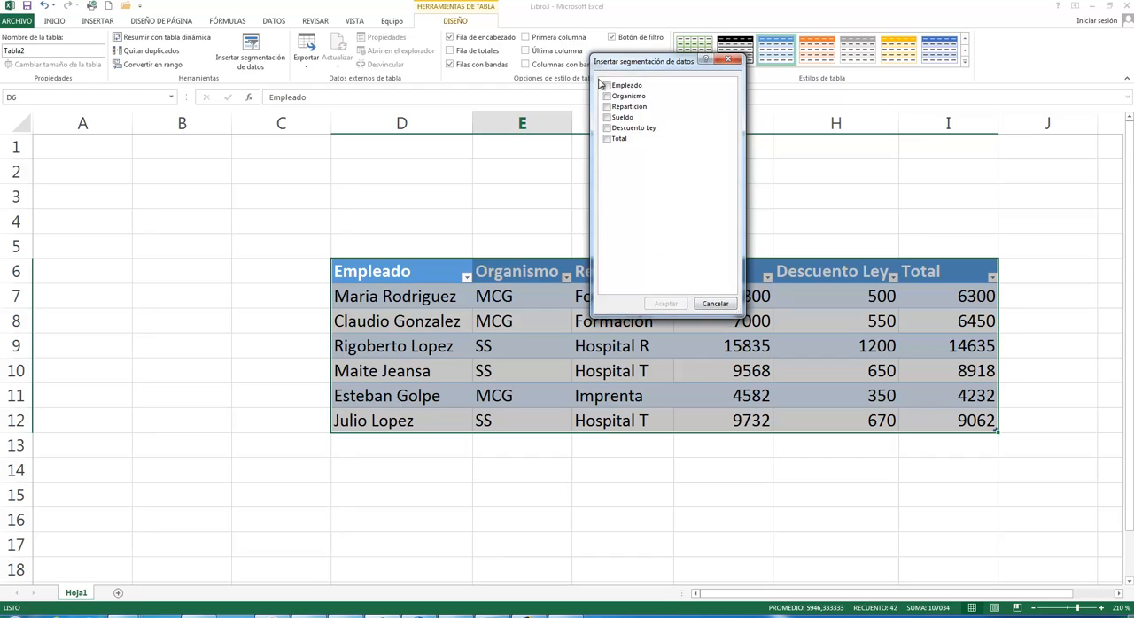
drag(644, 71, 383, 235)
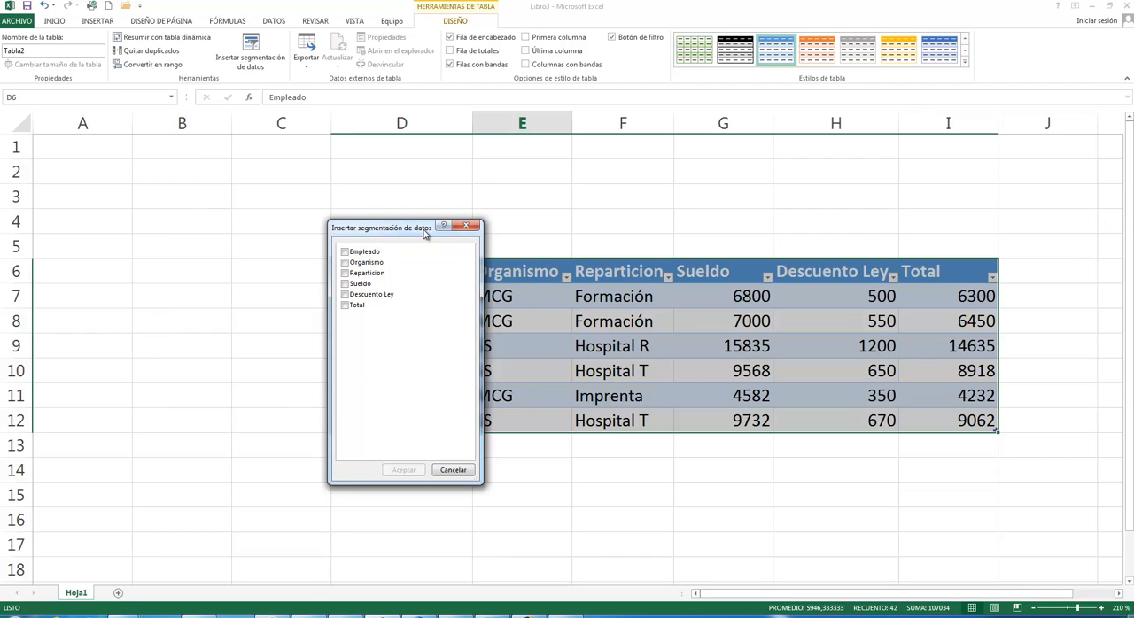
drag(424, 232, 297, 228)
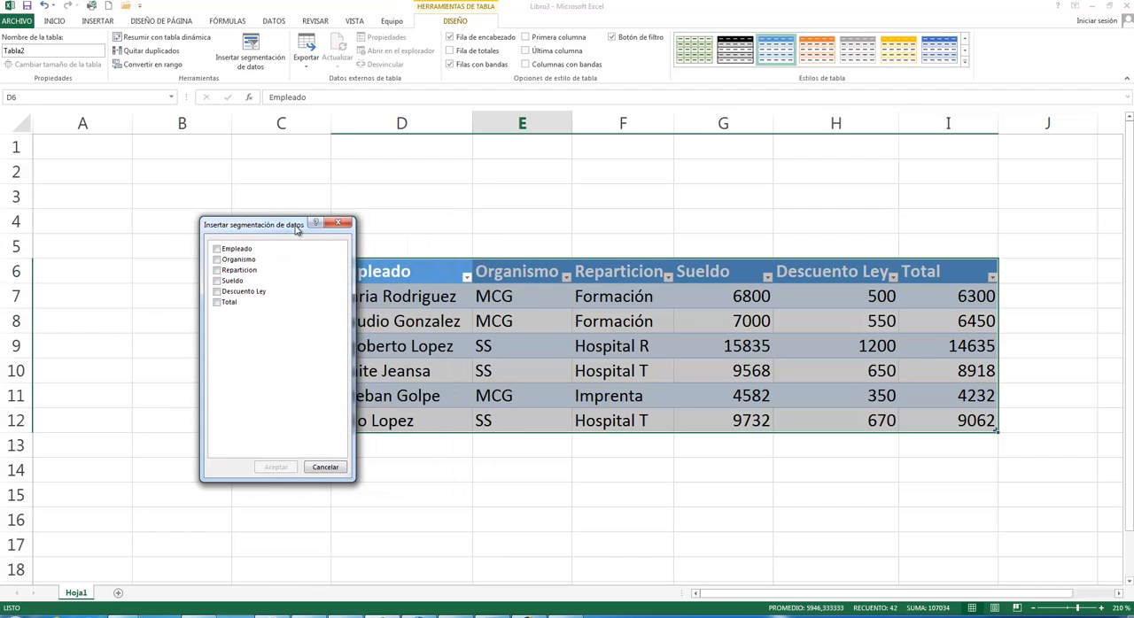
click(217, 259)
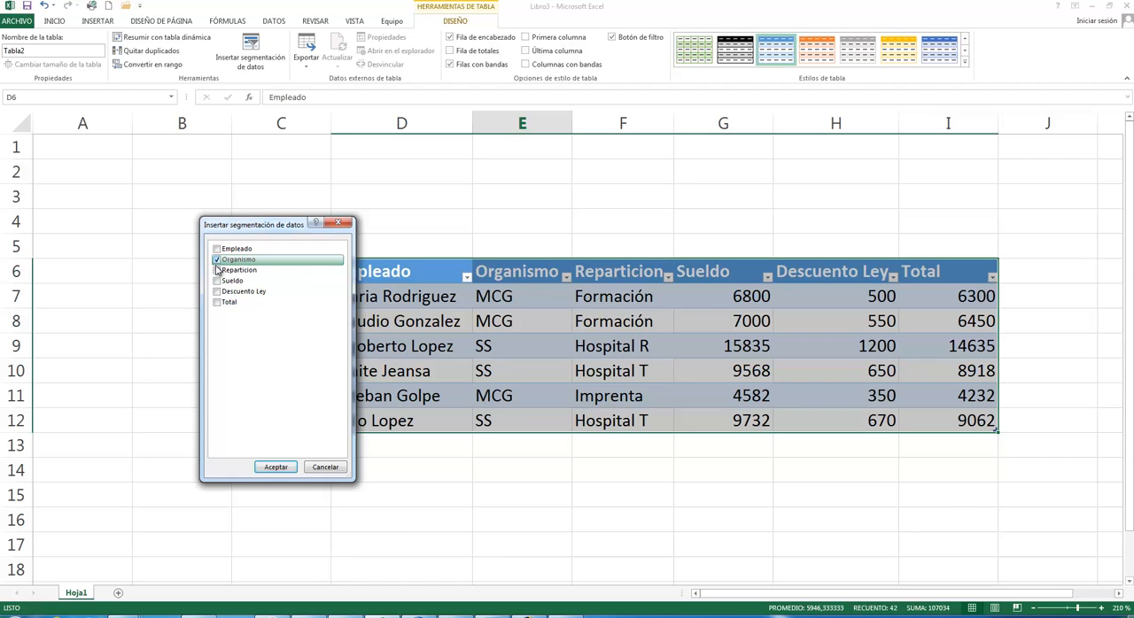
click(217, 270)
click(276, 469)
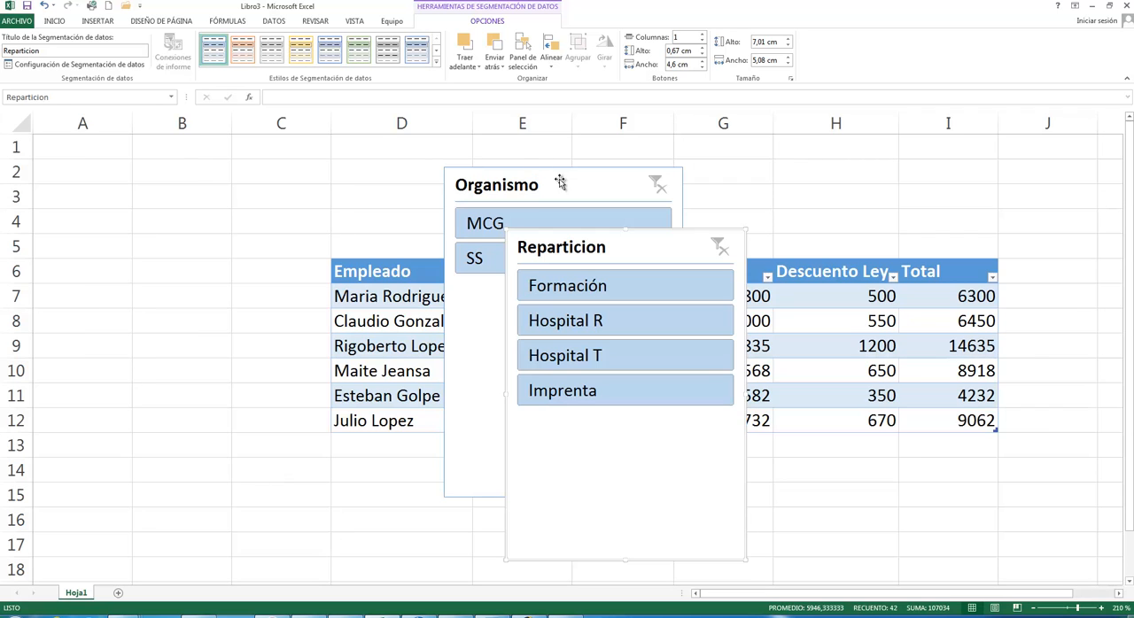
- Place the Organismo slicer to the left of the table and the Reparticion slicer to its right so all columns are uncovered
drag(600, 187, 192, 170)
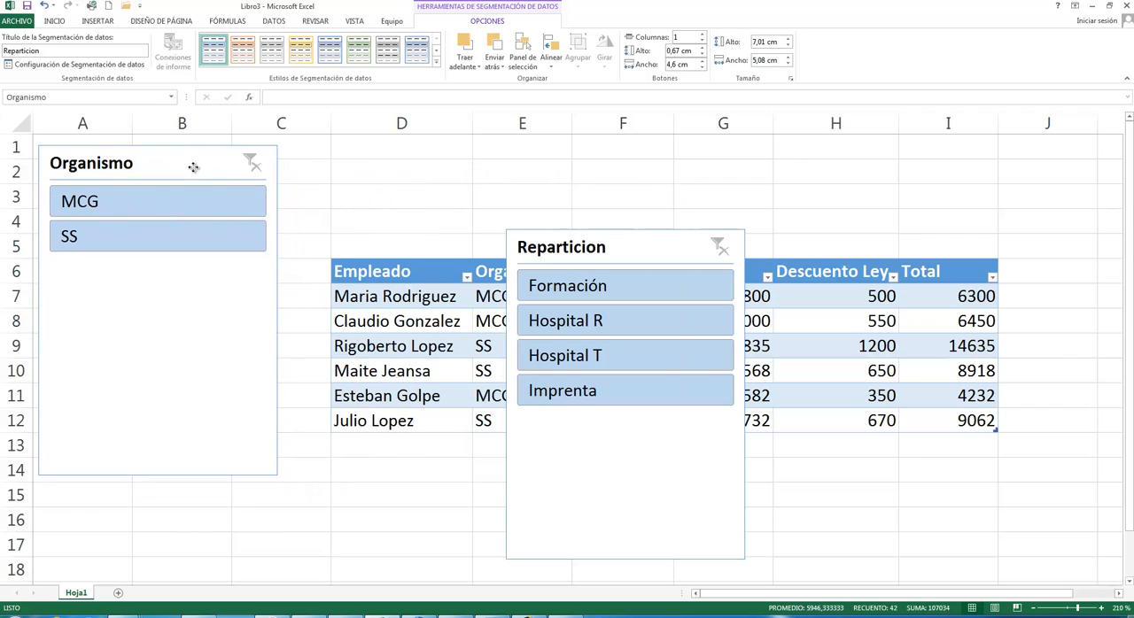
drag(544, 251, 952, 200)
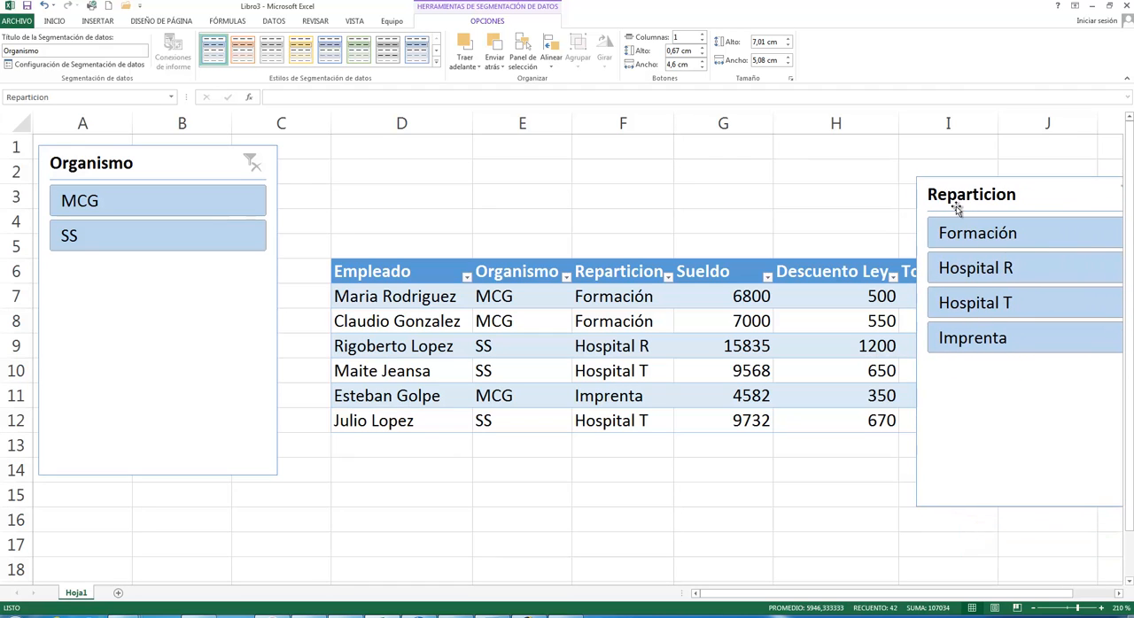
click(1034, 609)
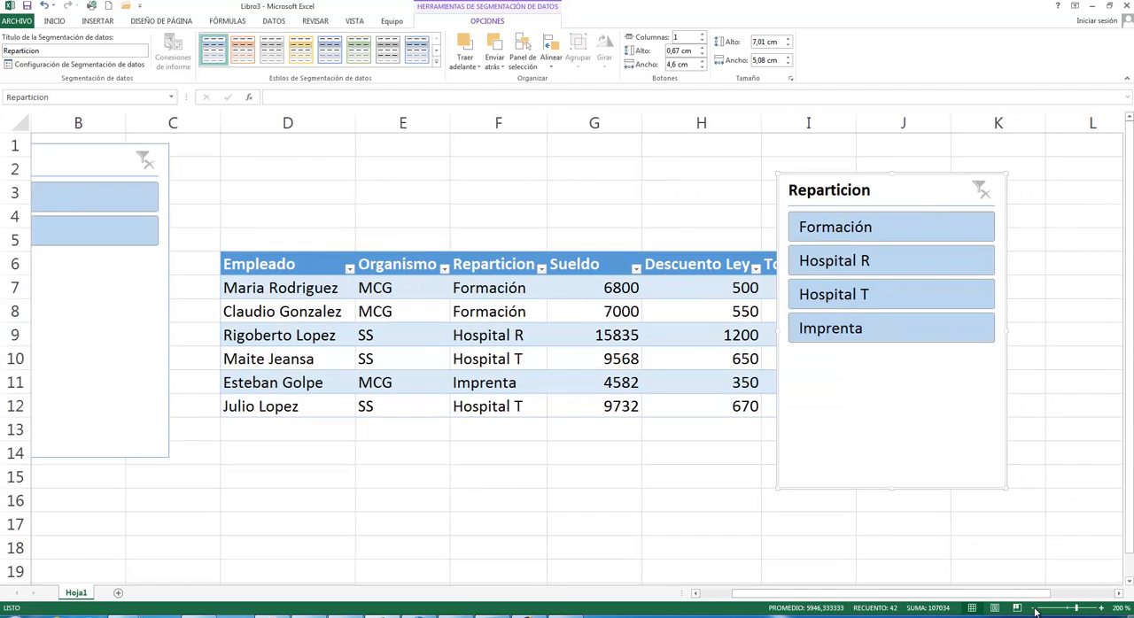
click(1032, 610)
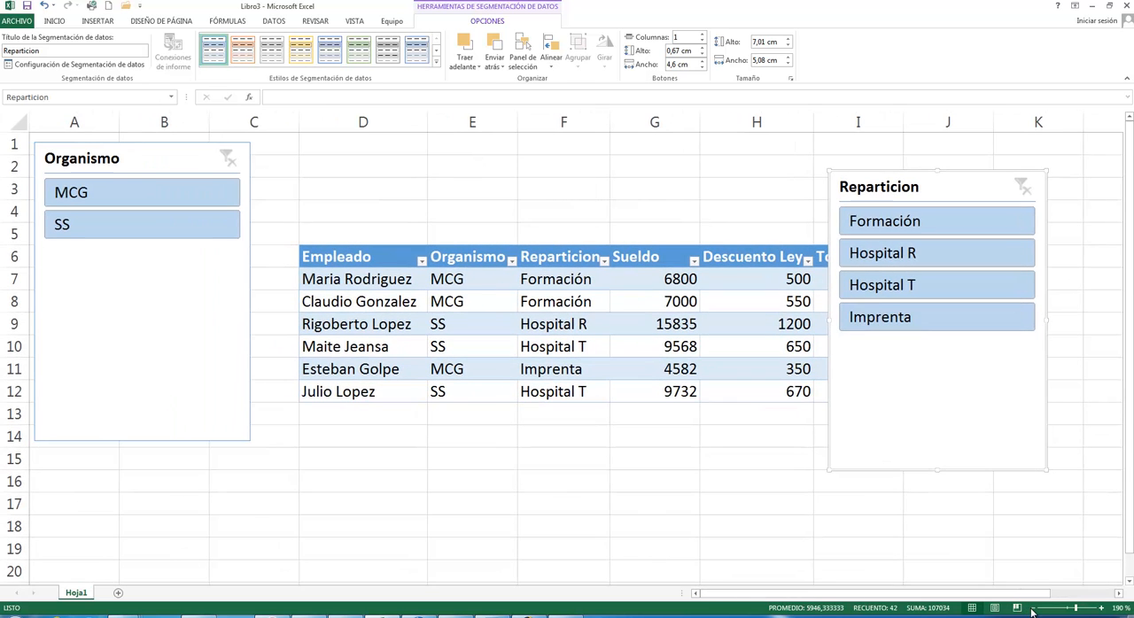
drag(893, 189, 972, 176)
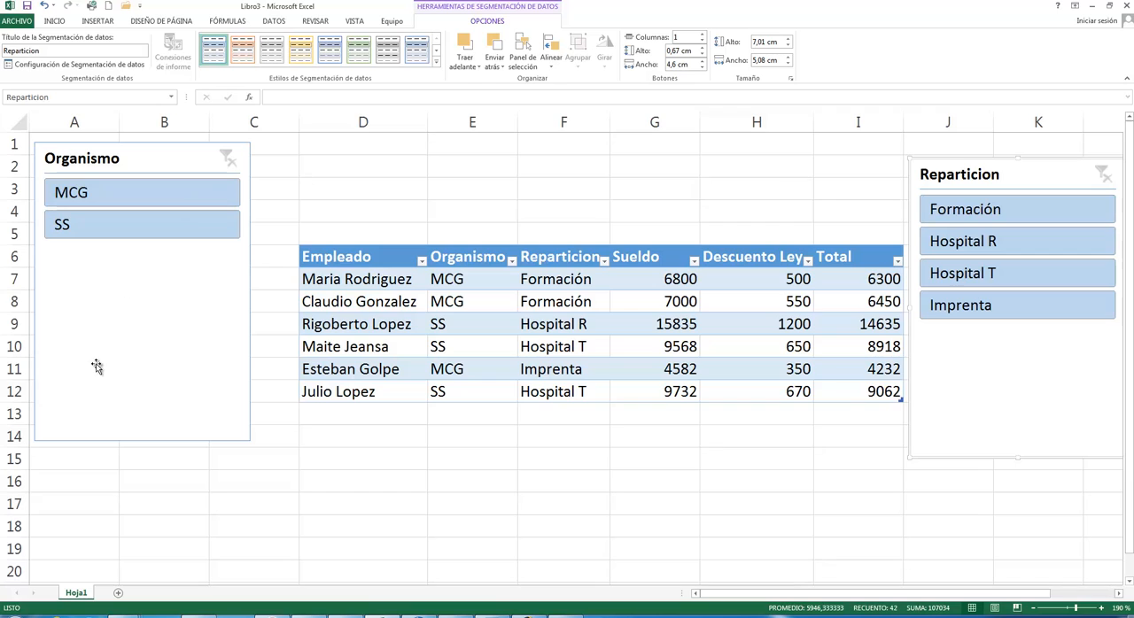
- Filter the table by MCG and by SS with the Organismo slicer, and clear that filter
click(80, 196)
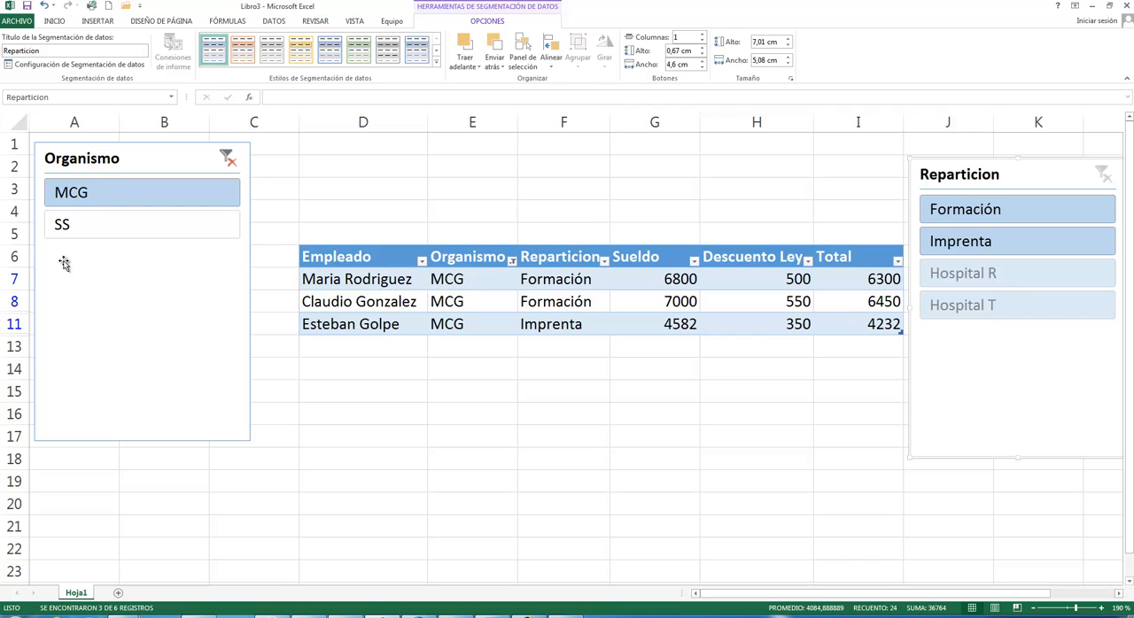
click(63, 230)
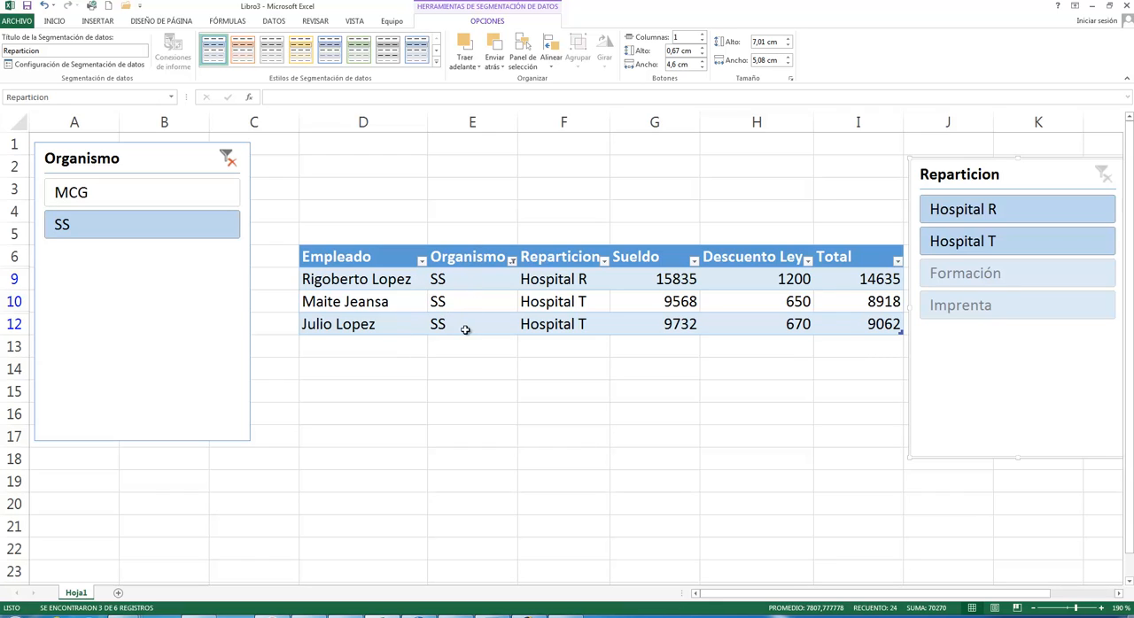
click(229, 161)
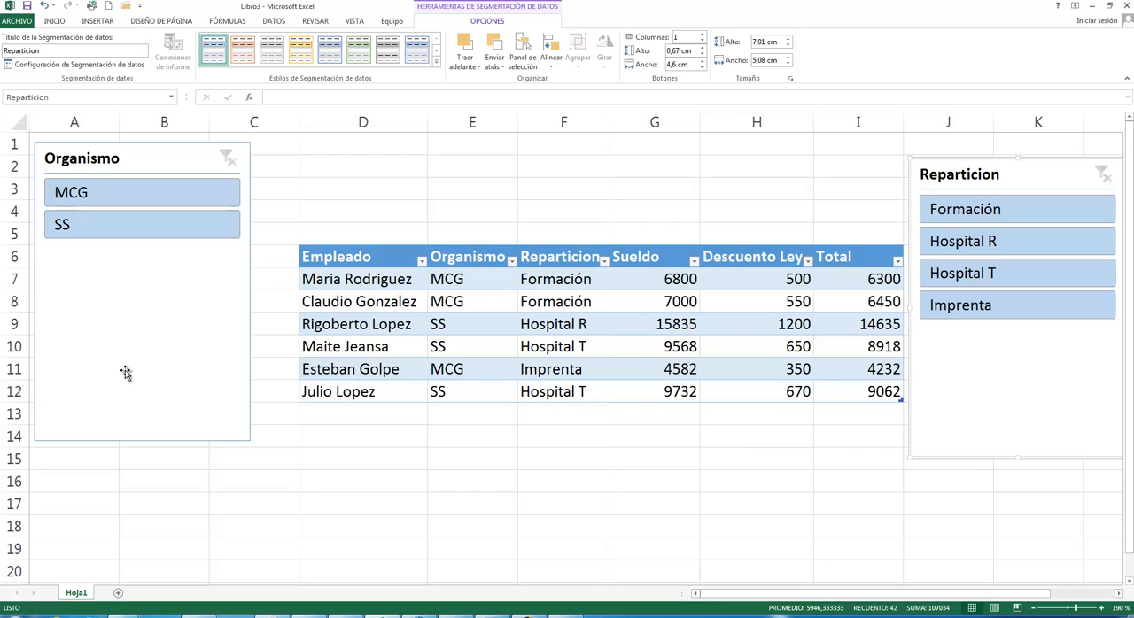
- Filter Organismo by MCG, try Formación, Imprenta and Hospital R in the Reparticion slicer, and clear the Reparticion filter
click(66, 194)
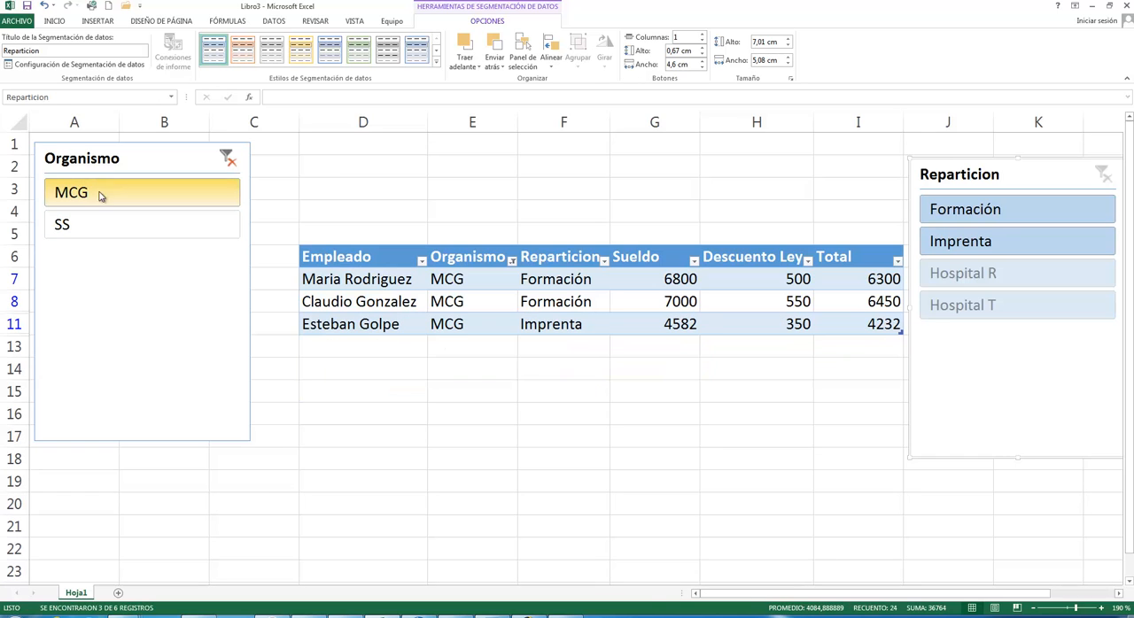
click(981, 213)
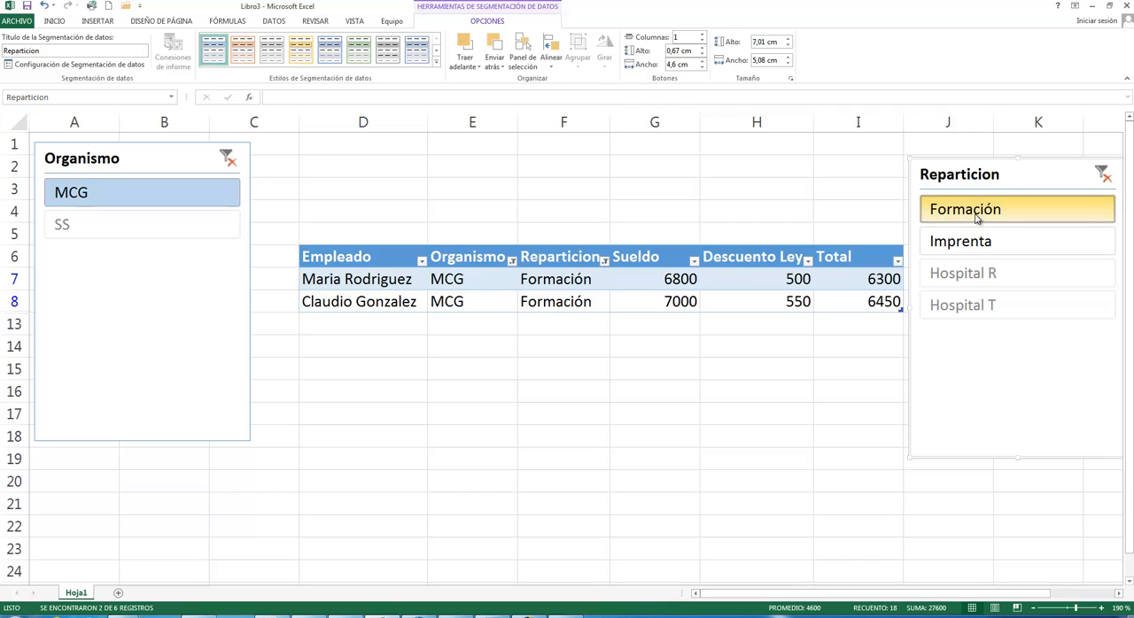
click(974, 241)
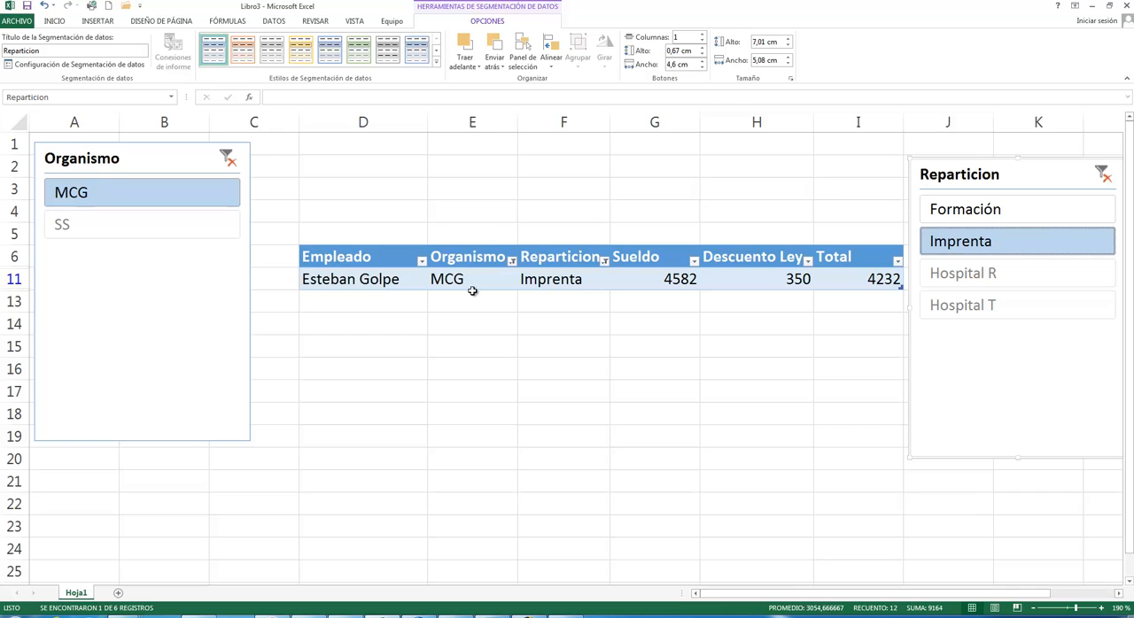
click(999, 275)
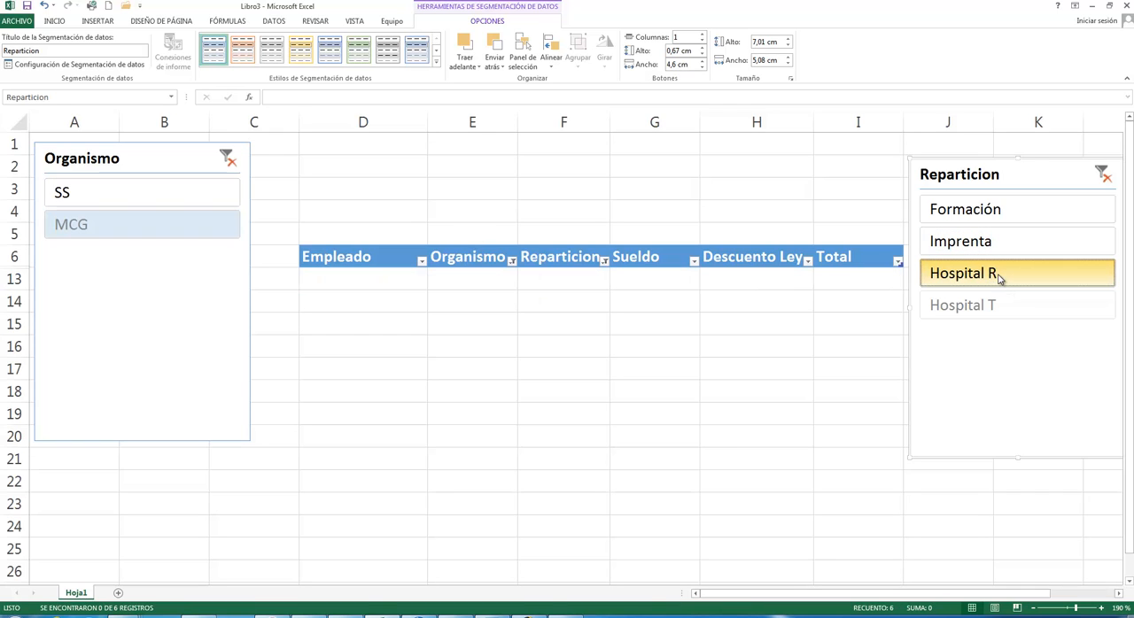
click(1002, 278)
click(971, 211)
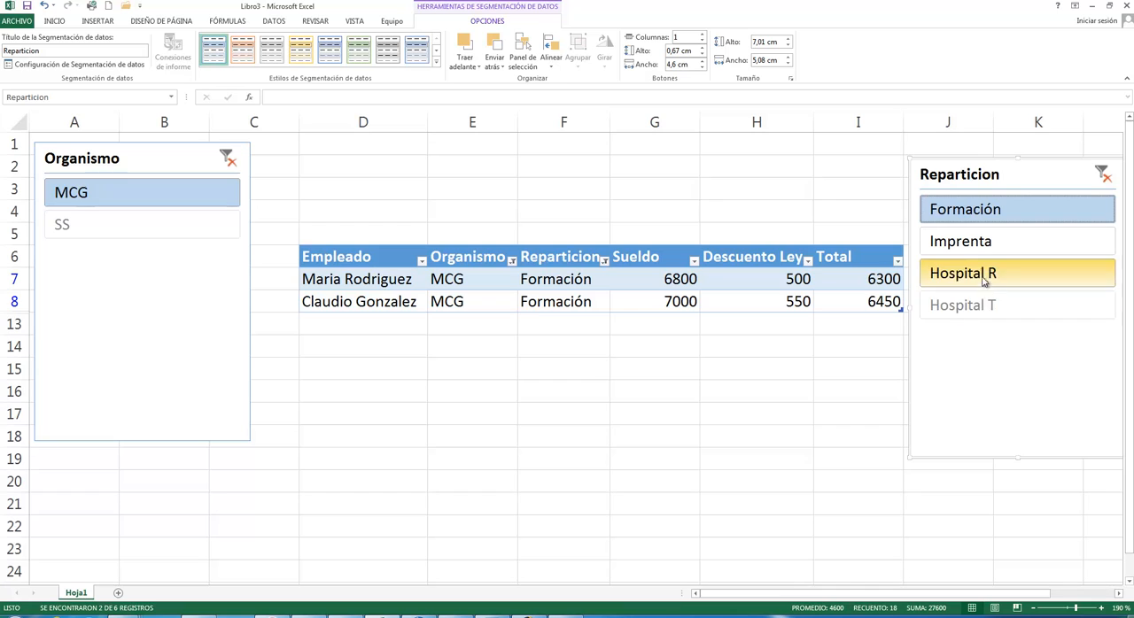
click(985, 241)
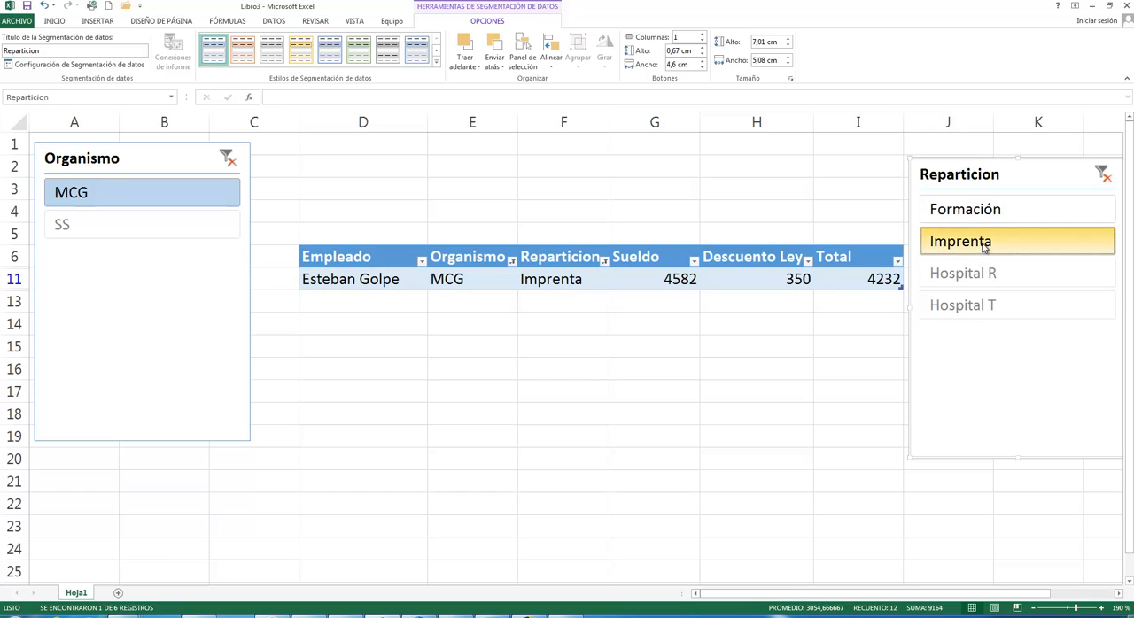
click(984, 213)
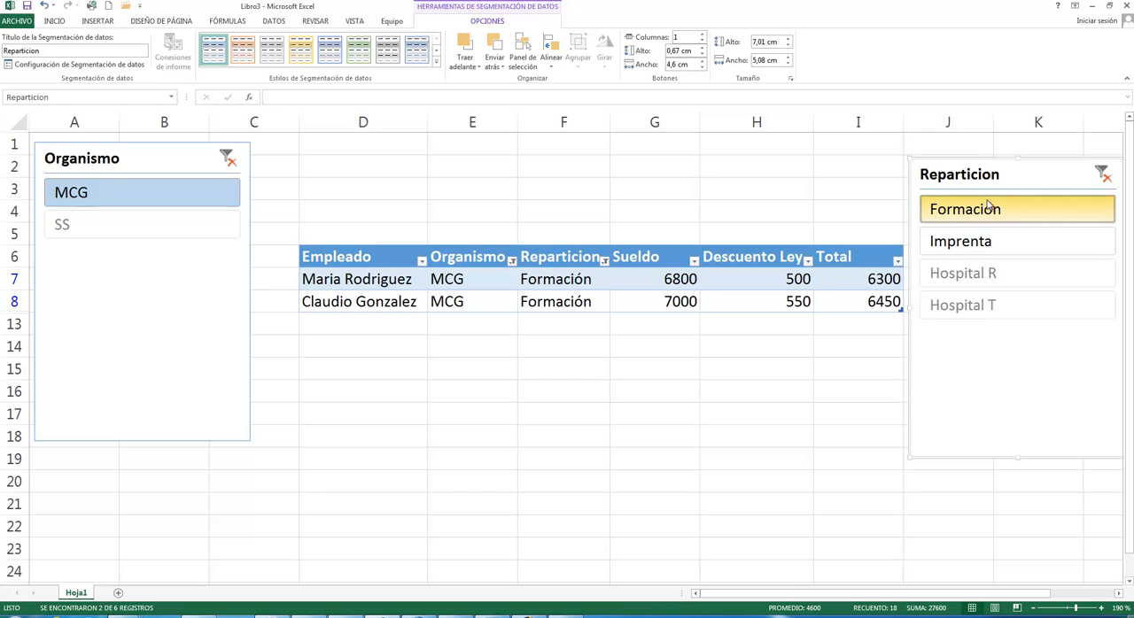
click(1102, 174)
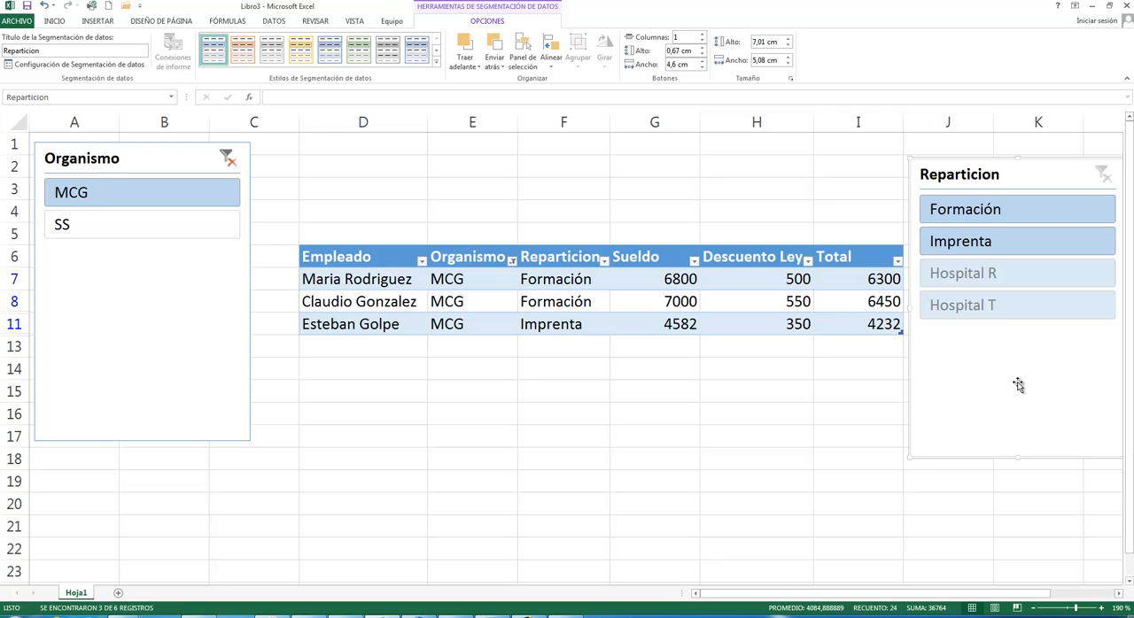
- Delete the Reparticion and Organismo slicers from the sheet
key(Delete)
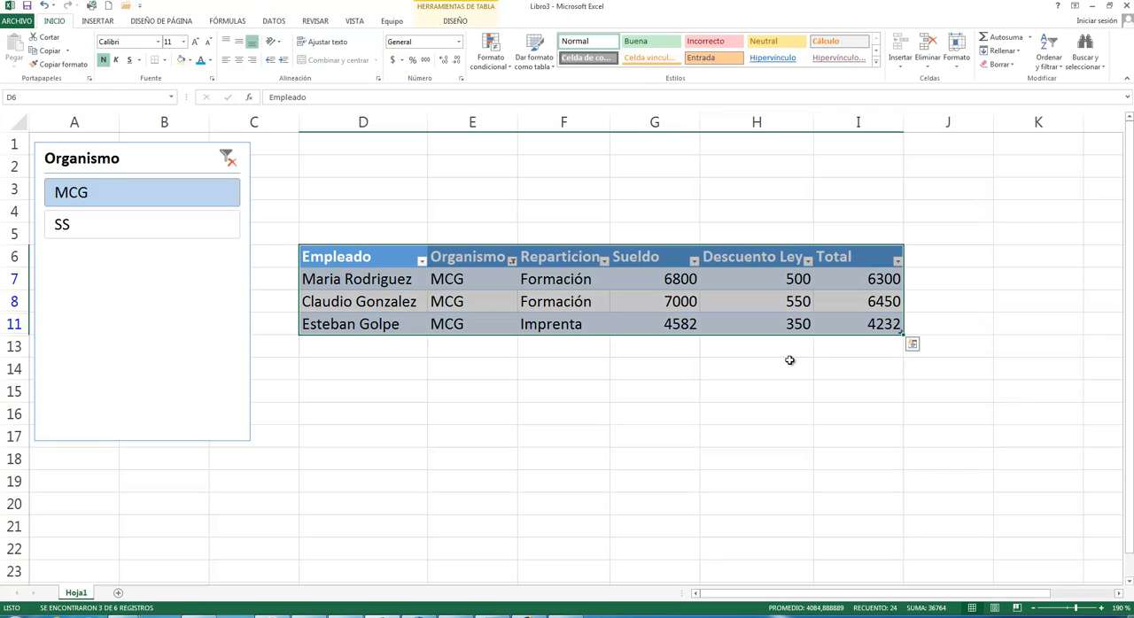
click(112, 291)
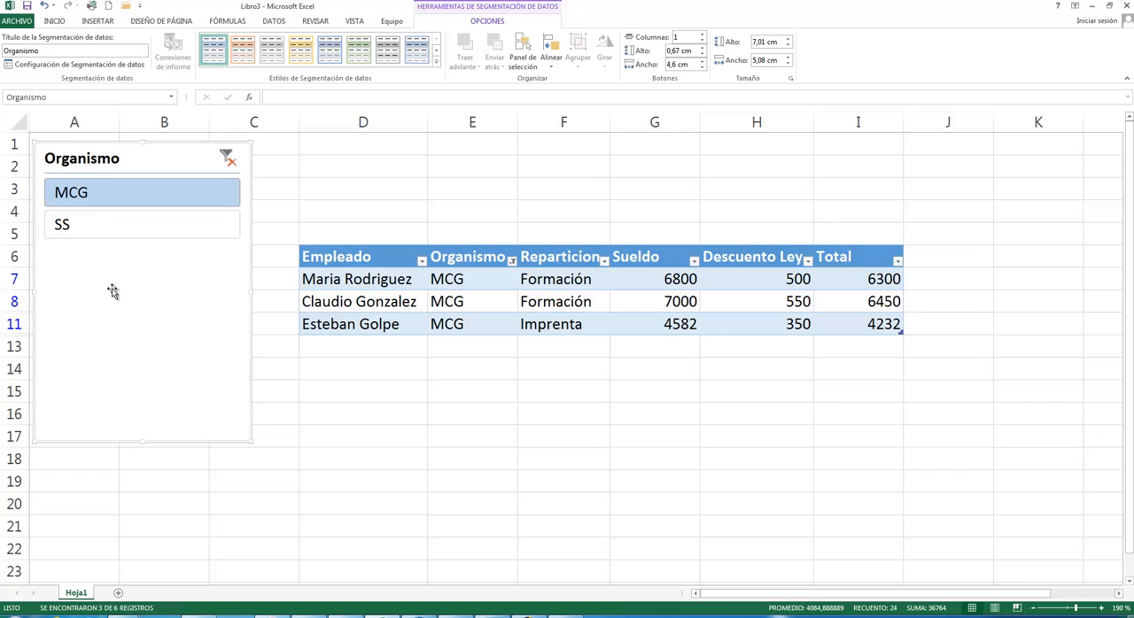
key(Delete)
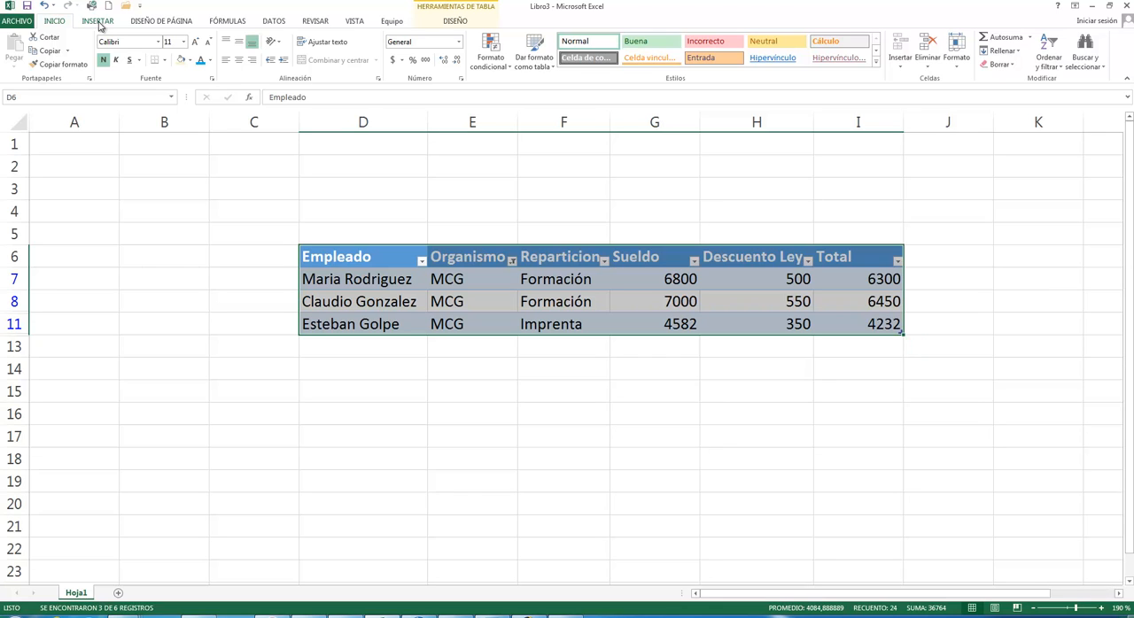
- Insert the Organismo and Reparticion slicers for the filtered table again
click(99, 23)
click(147, 23)
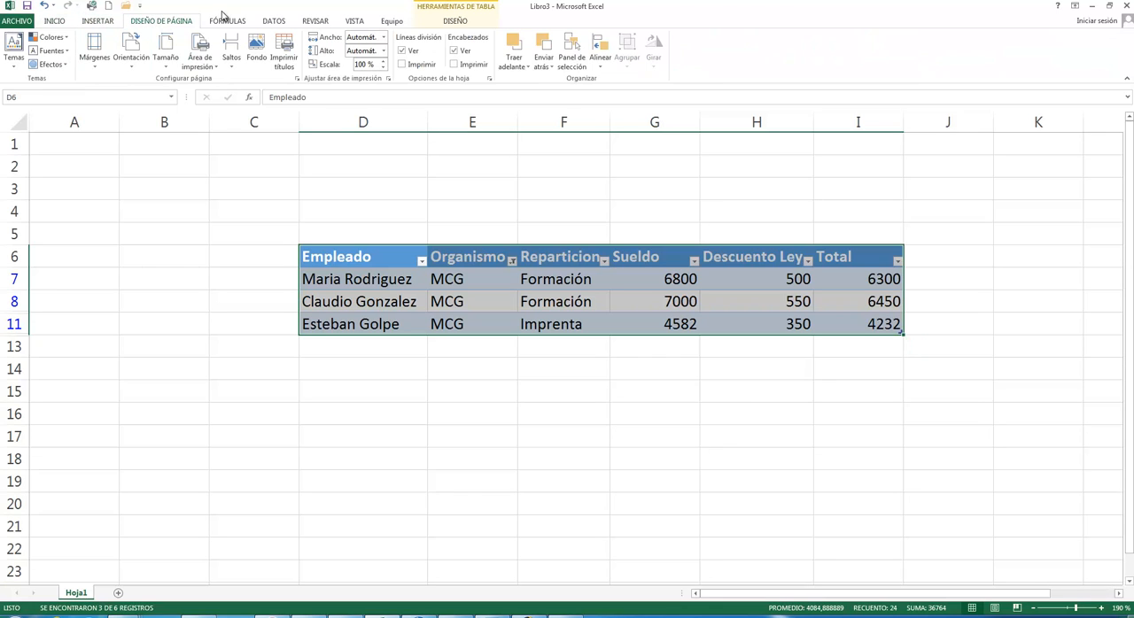
click(455, 20)
click(240, 63)
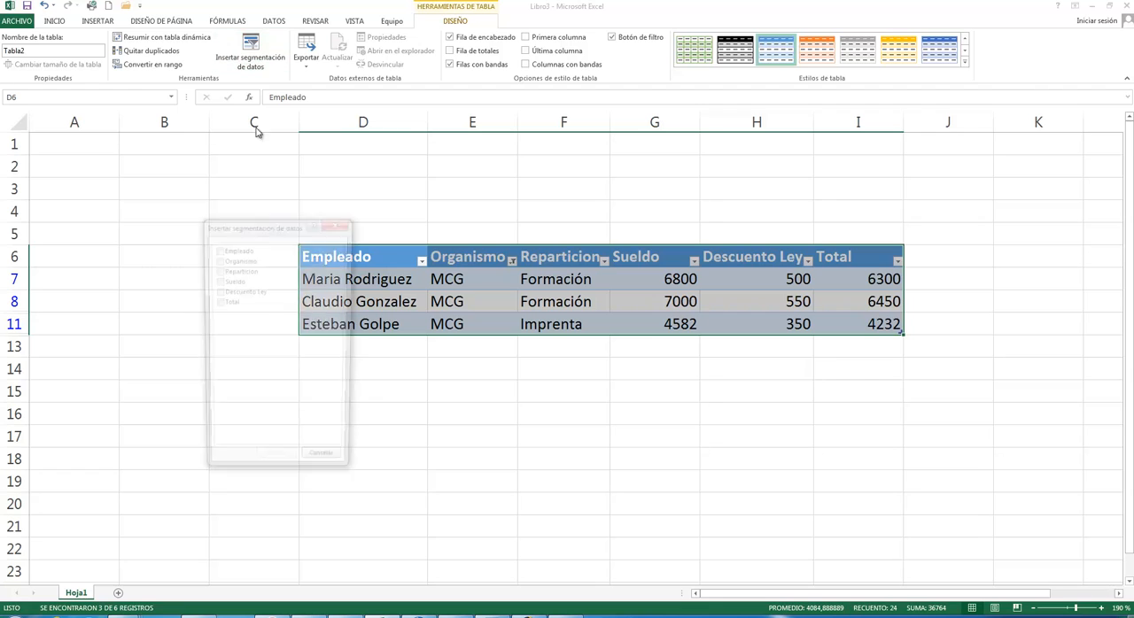
click(220, 261)
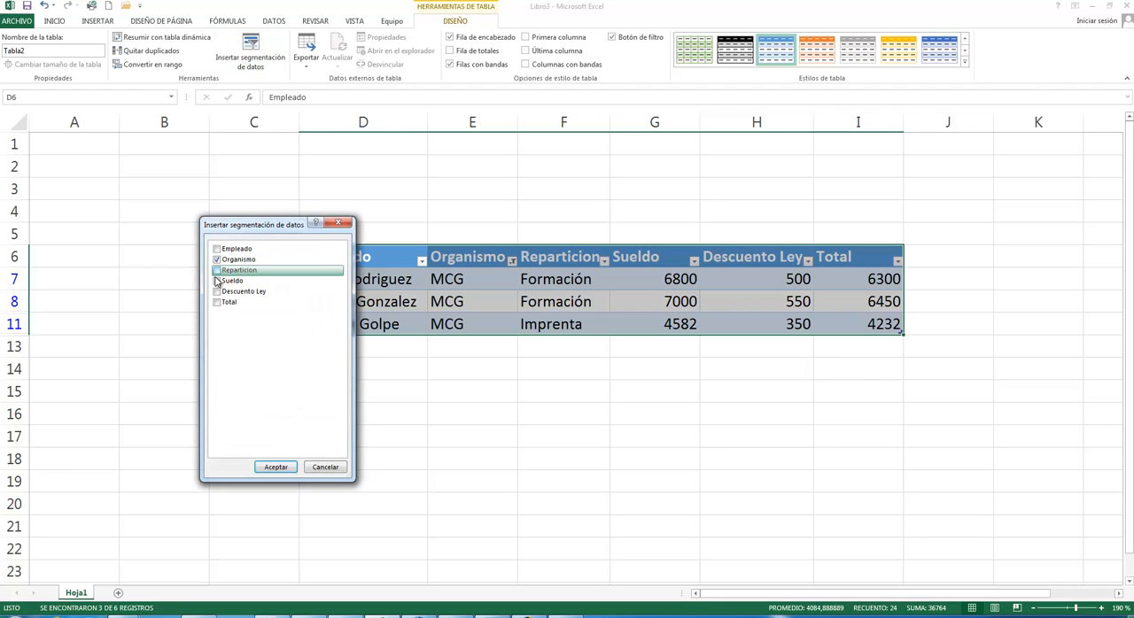
click(217, 270)
click(275, 467)
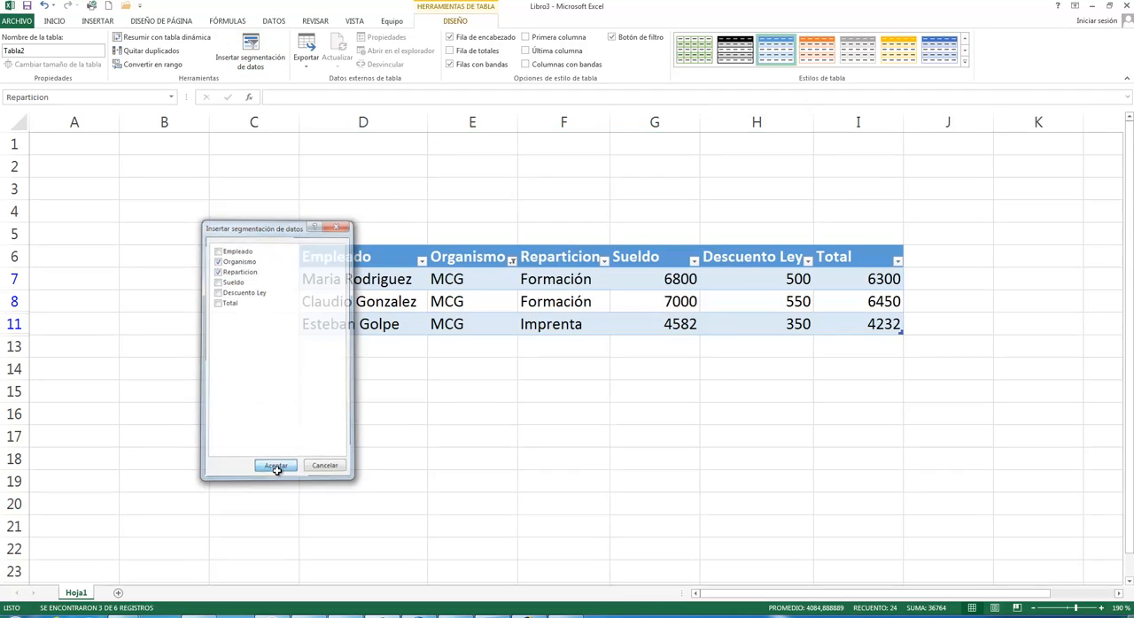
- Clear the Organismo filter so the table is unfiltered, and delete both reinserted slicers
drag(629, 258, 941, 266)
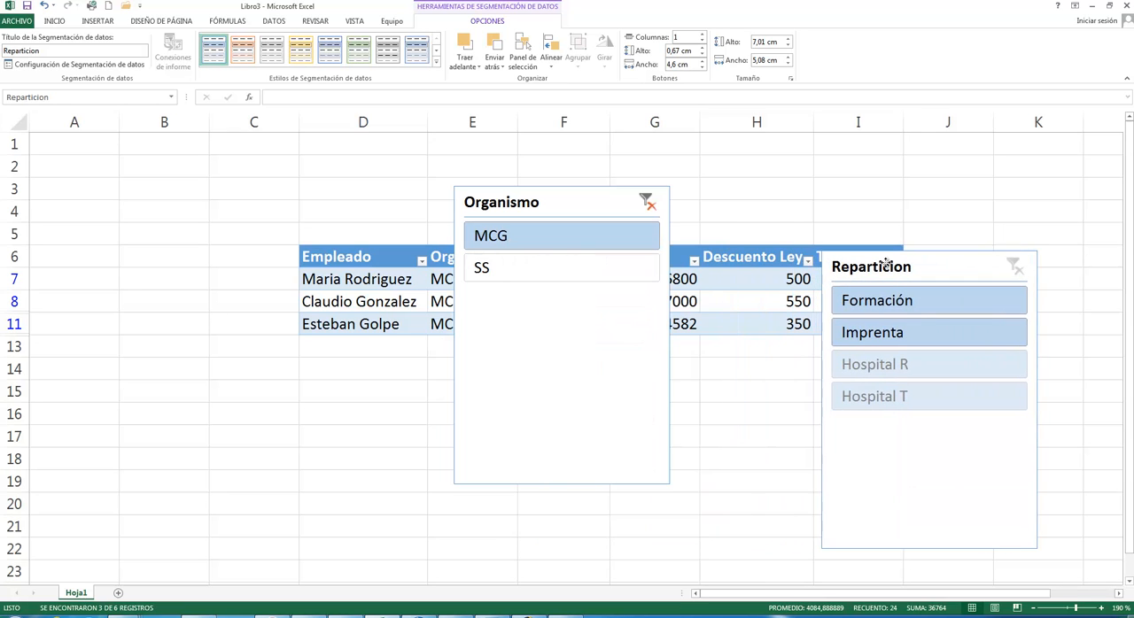
click(647, 203)
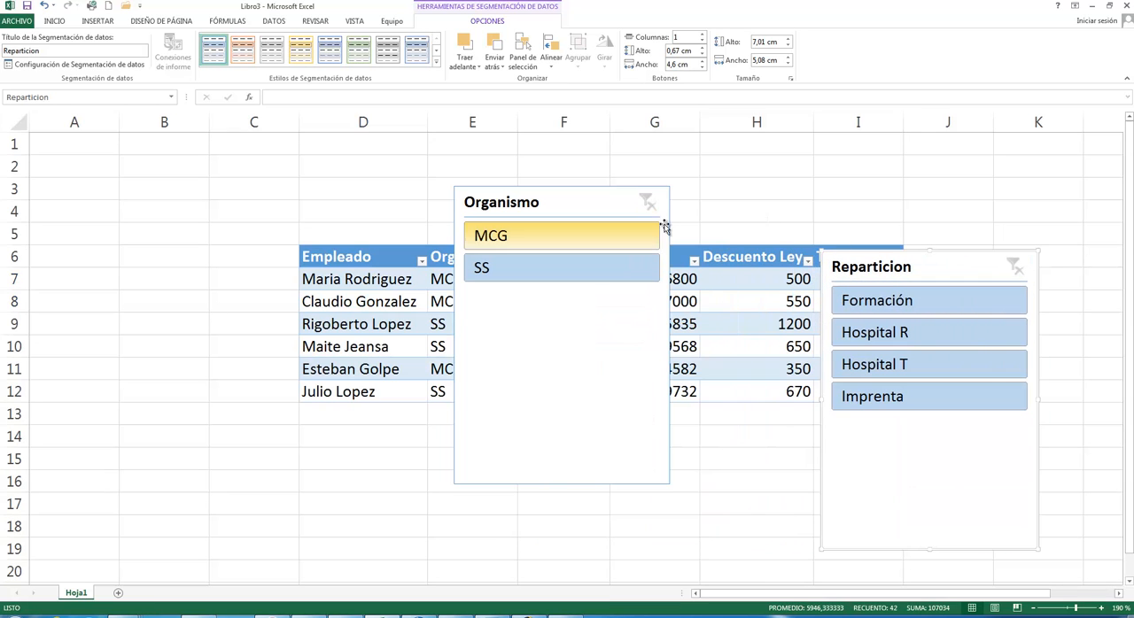
click(588, 217)
key(Delete)
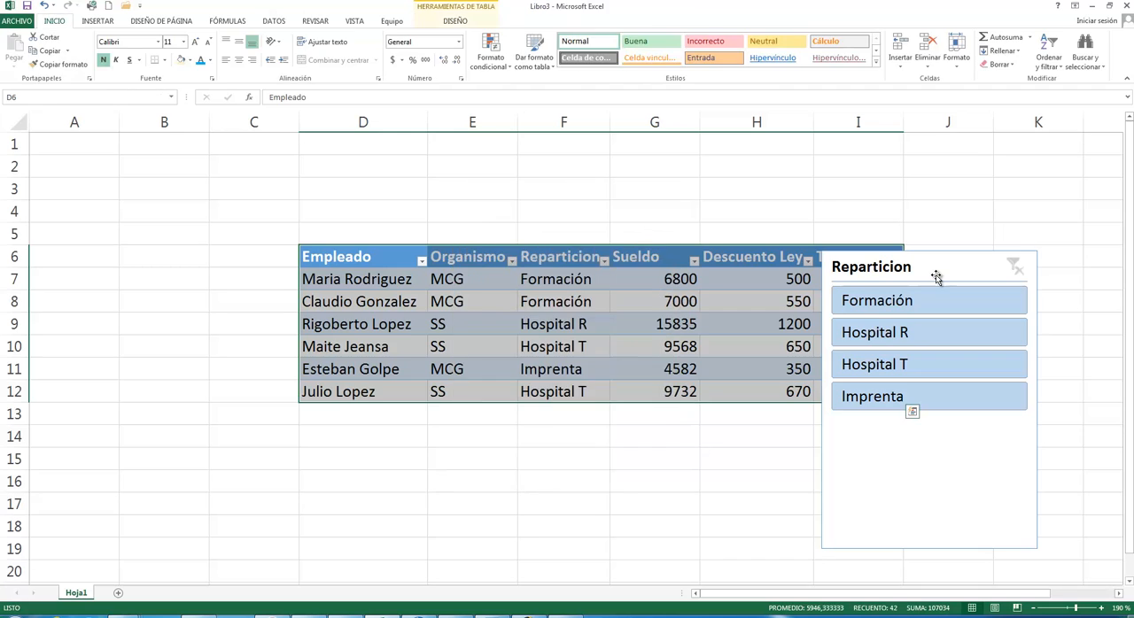
click(936, 274)
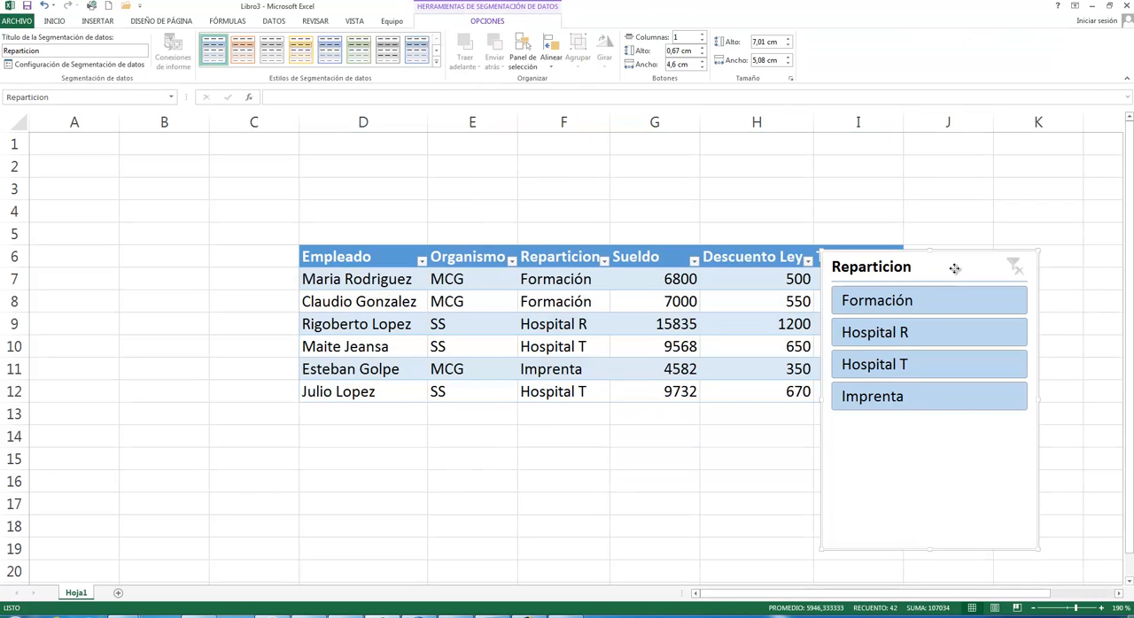
key(Delete)
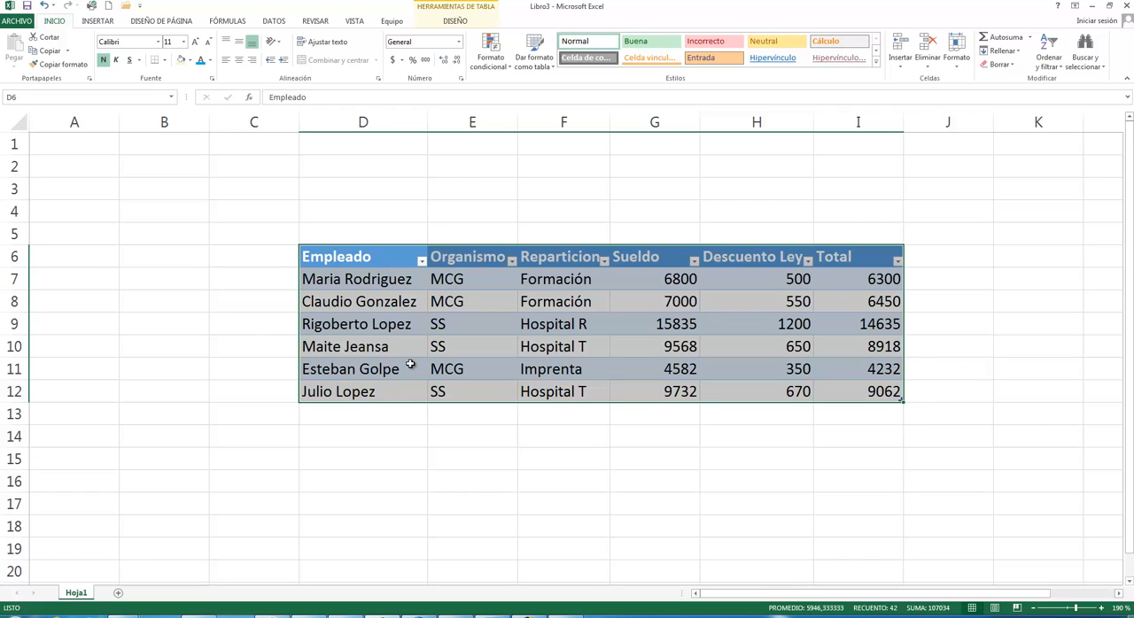
- View the first page of the wizard for exporting the table to a SharePoint list, and close it without exporting
click(449, 24)
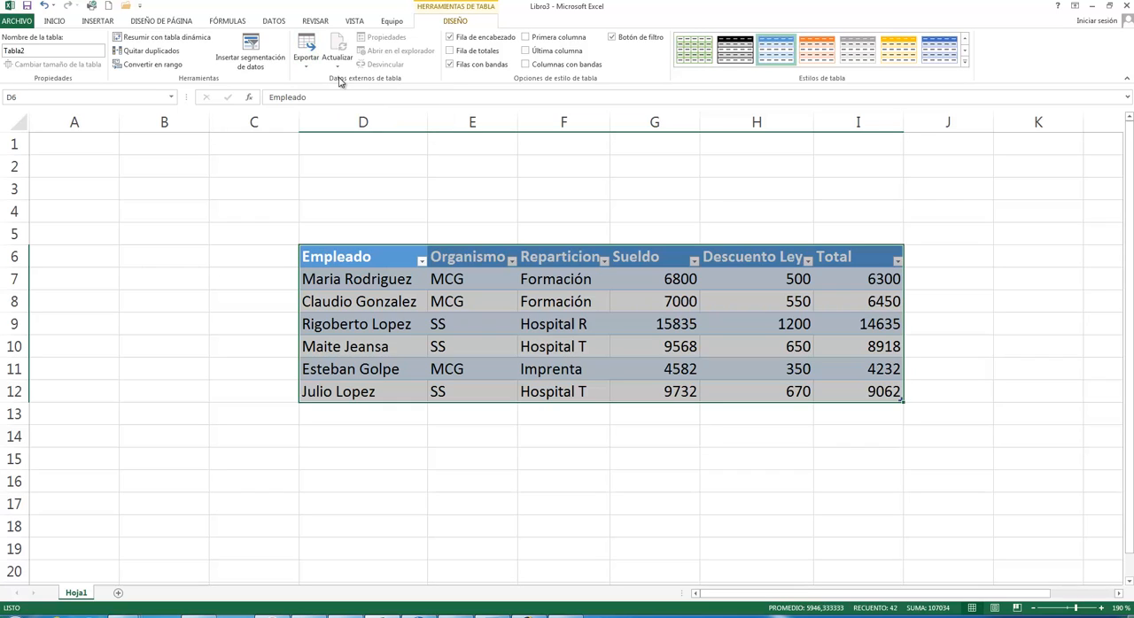
click(308, 66)
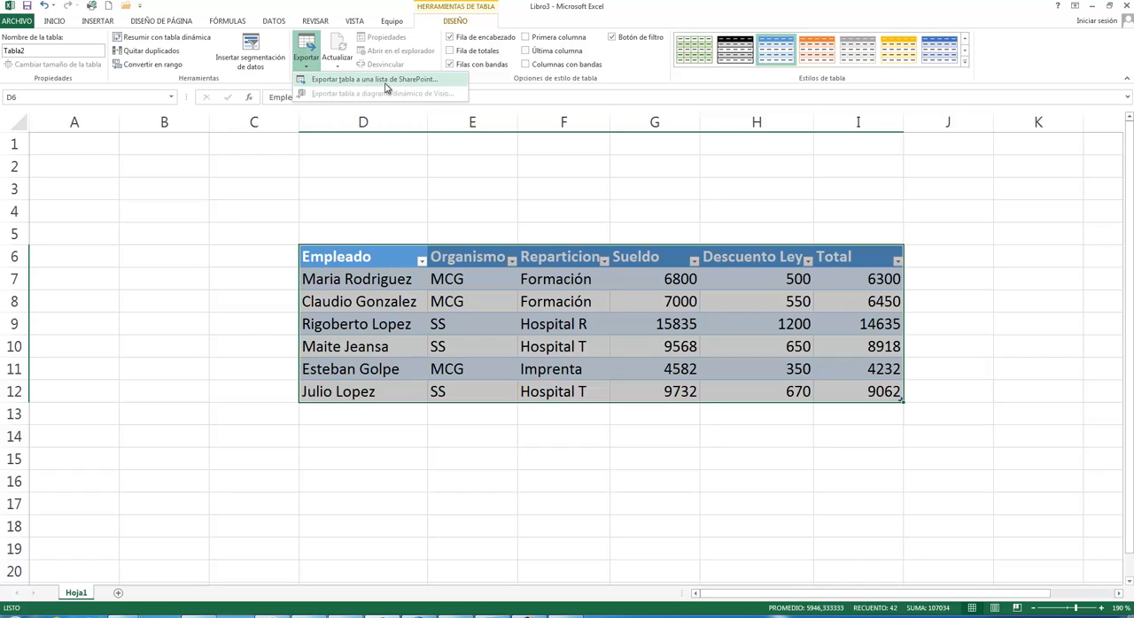
click(385, 80)
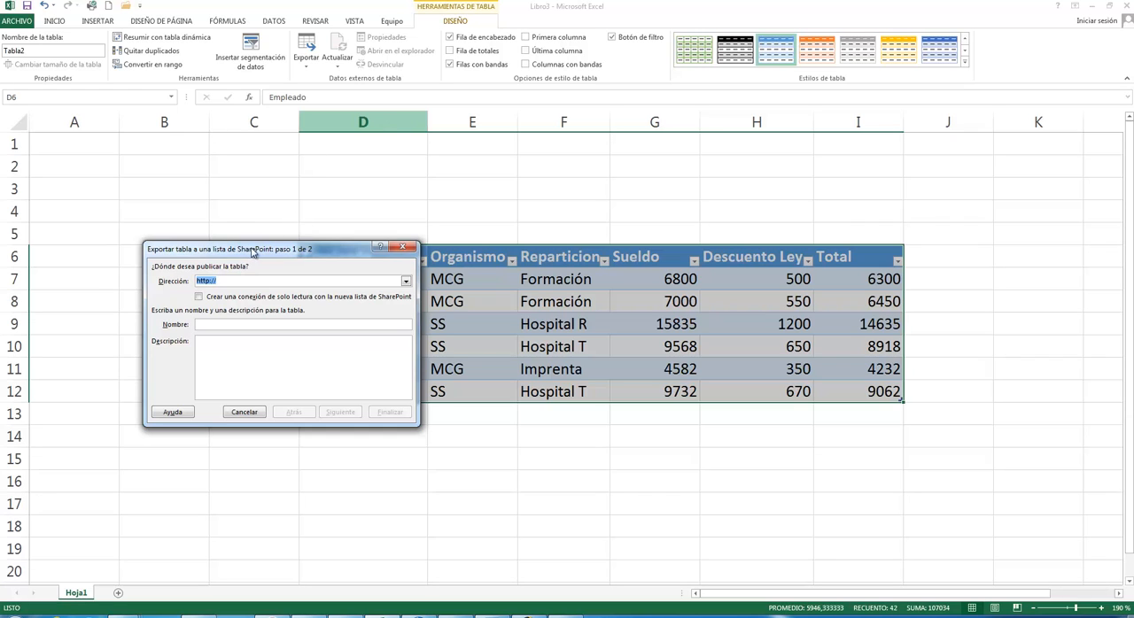
drag(252, 252, 206, 191)
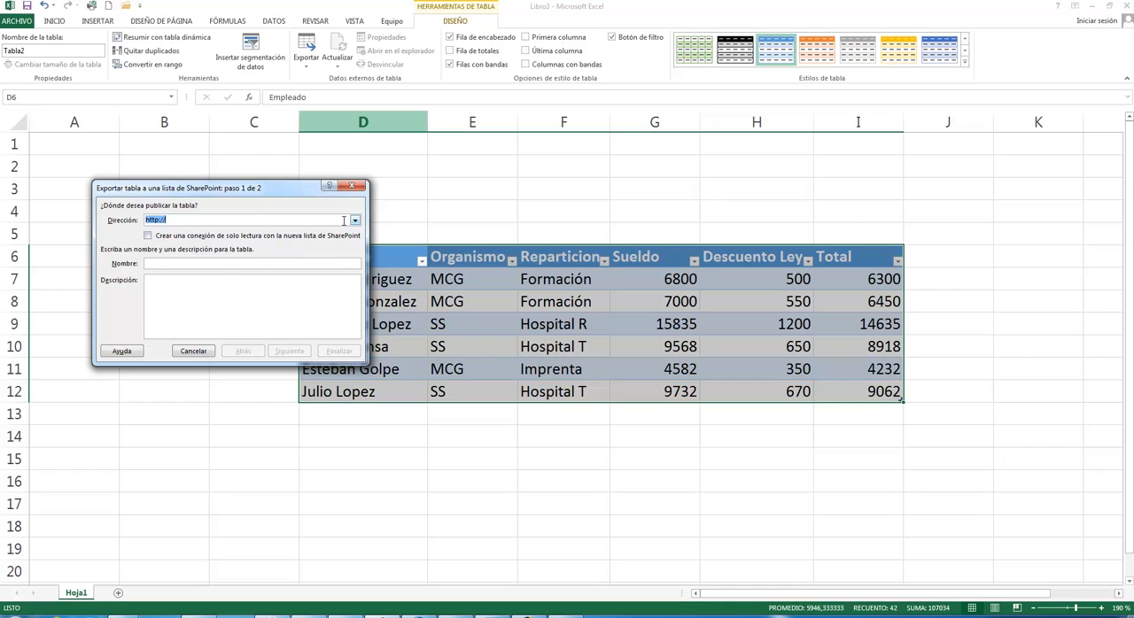
click(352, 186)
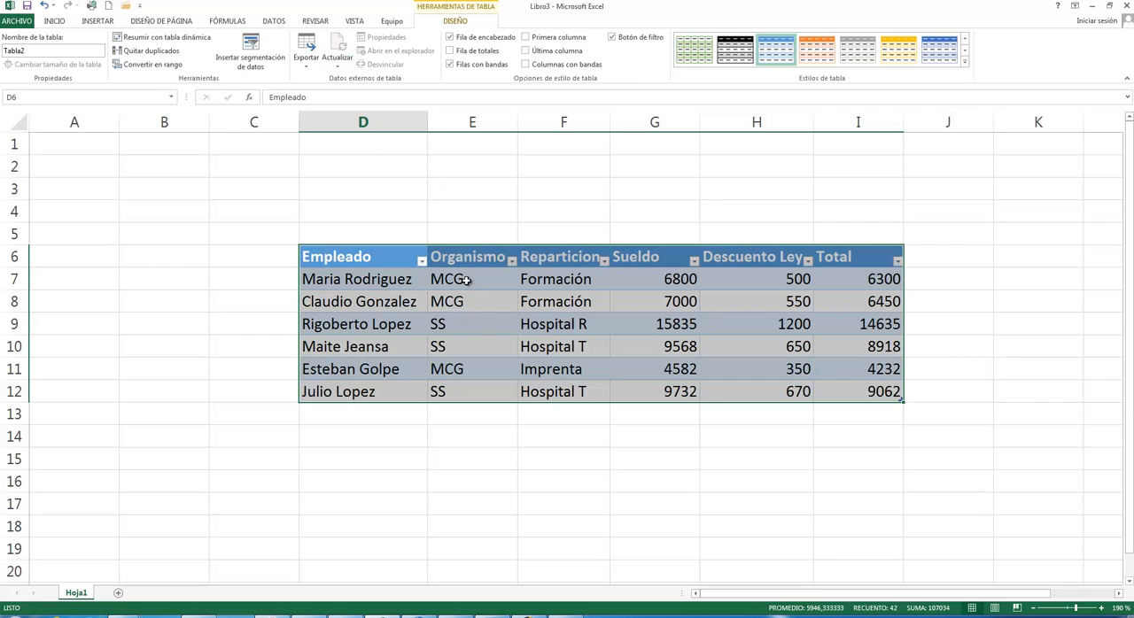
- Hide the salary table's header row and show it again
click(471, 41)
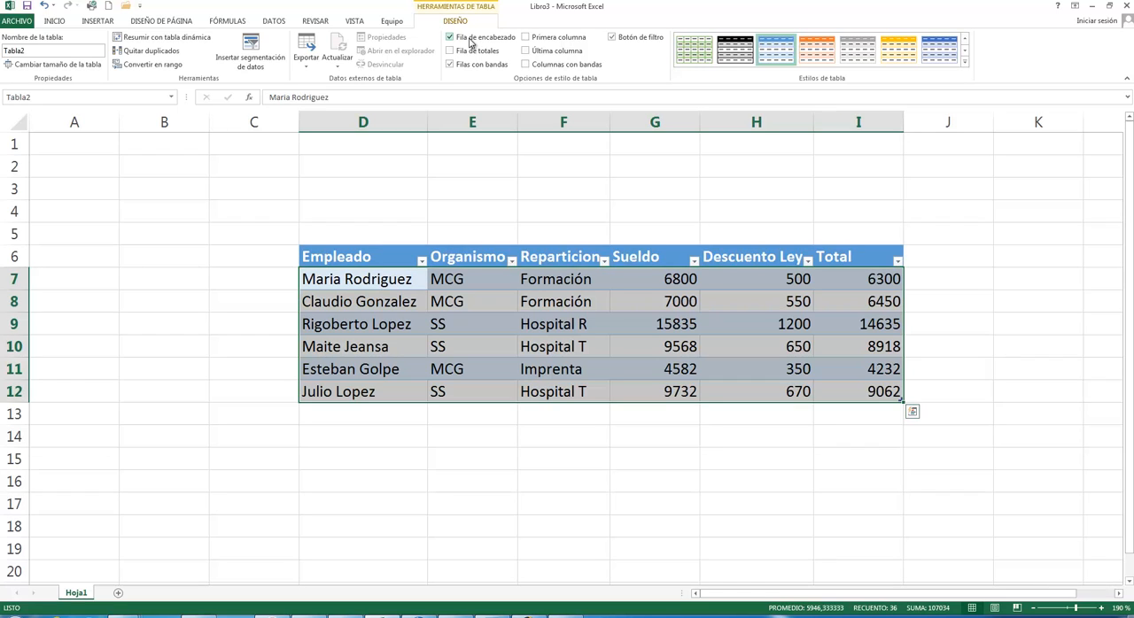
click(470, 41)
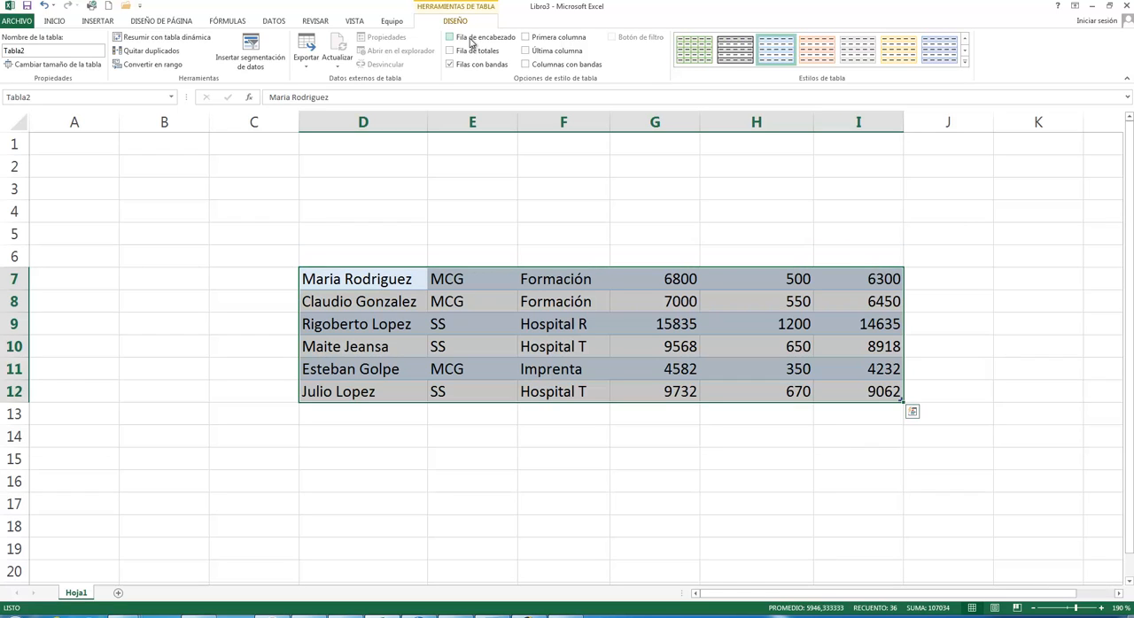
click(473, 43)
- Add and remove the table's total row, and turn its banded rows off and on again
click(474, 54)
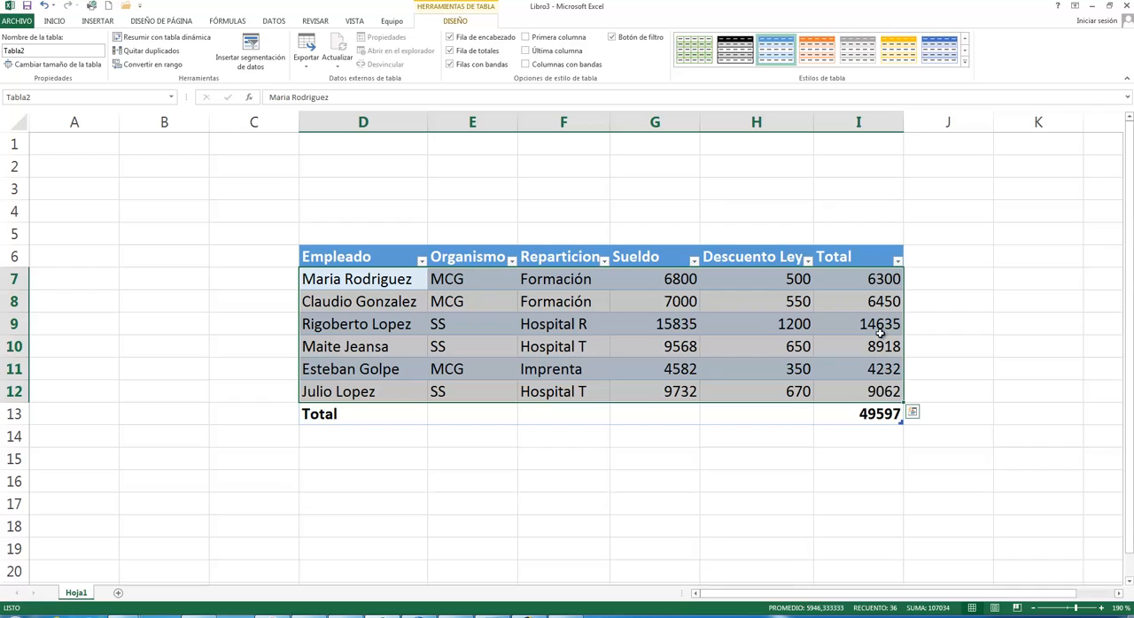
click(467, 50)
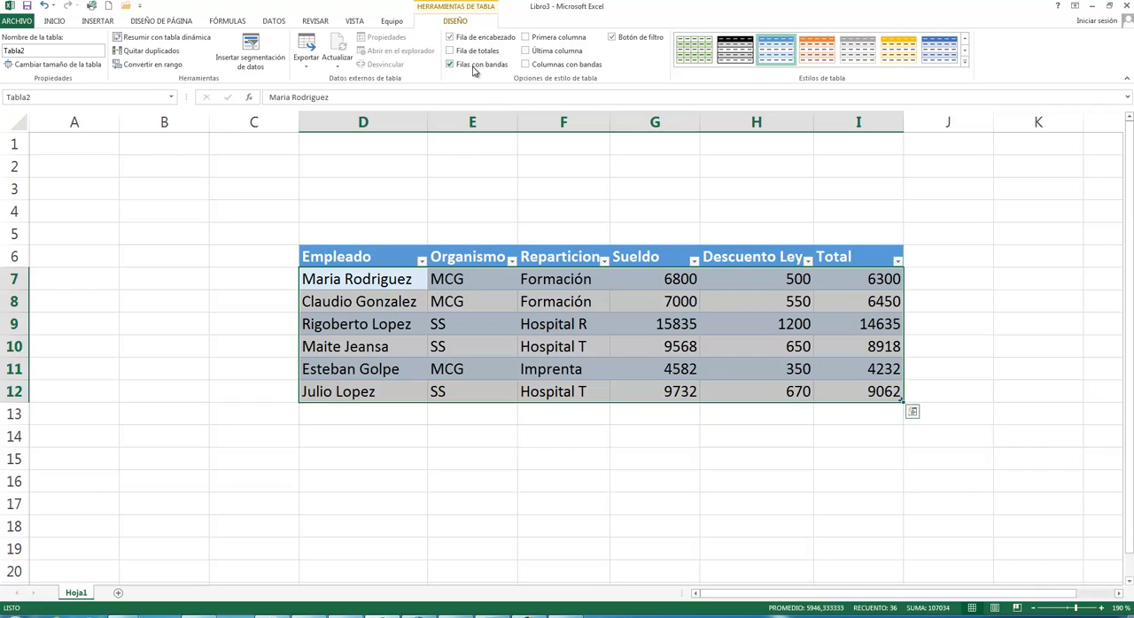
click(474, 70)
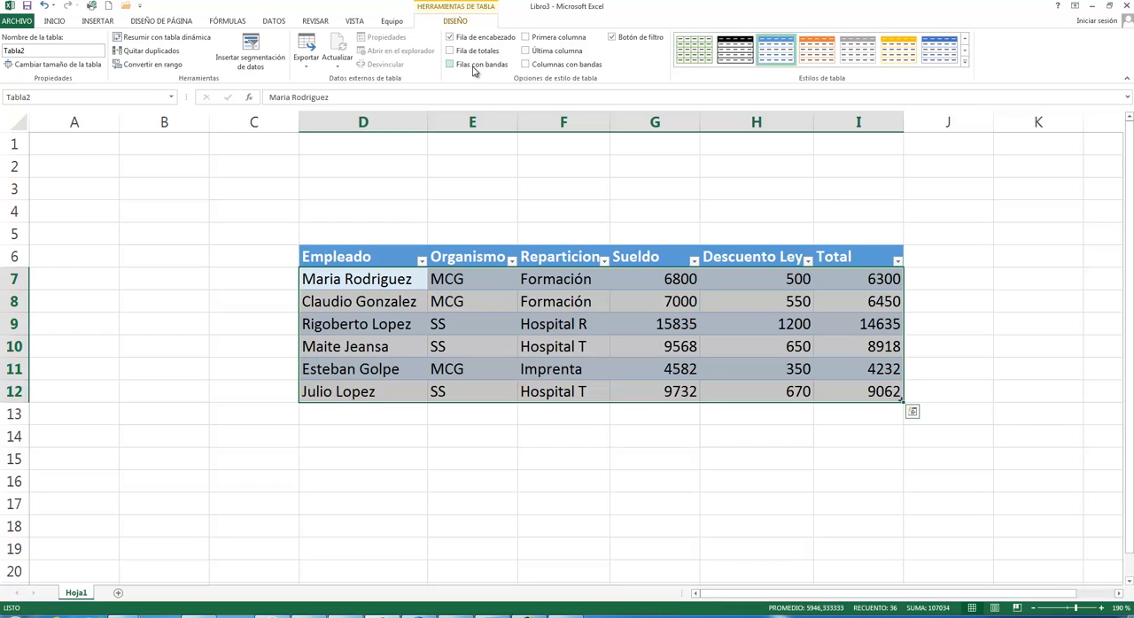
click(474, 69)
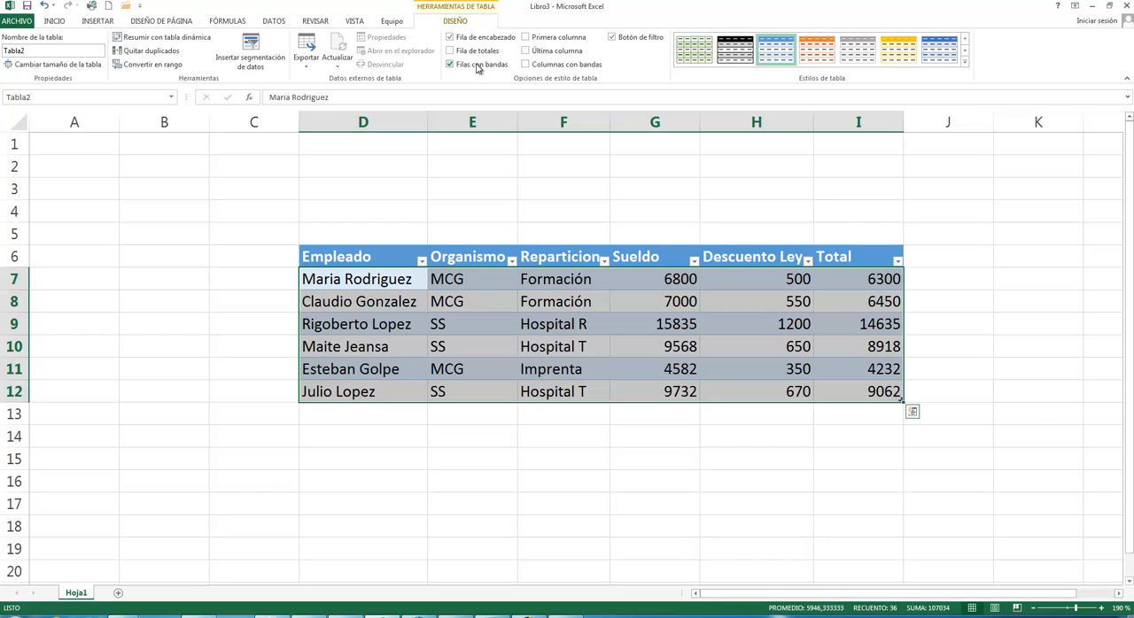
- Turn the special formatting for the table's first column and last column on and off again, one after the other
click(545, 45)
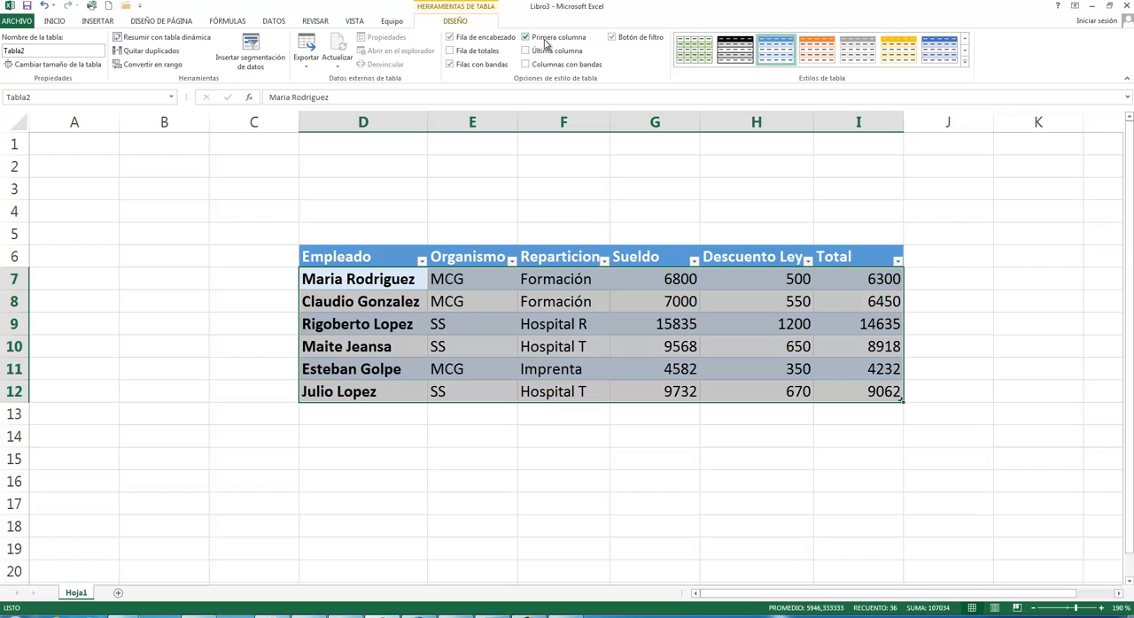
click(546, 44)
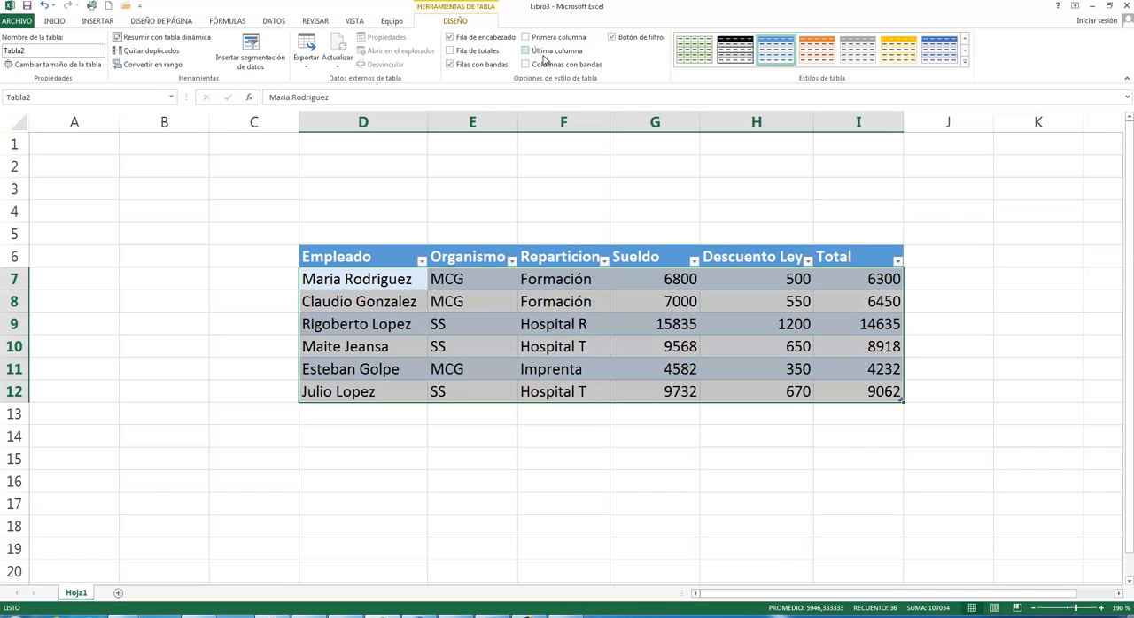
click(545, 55)
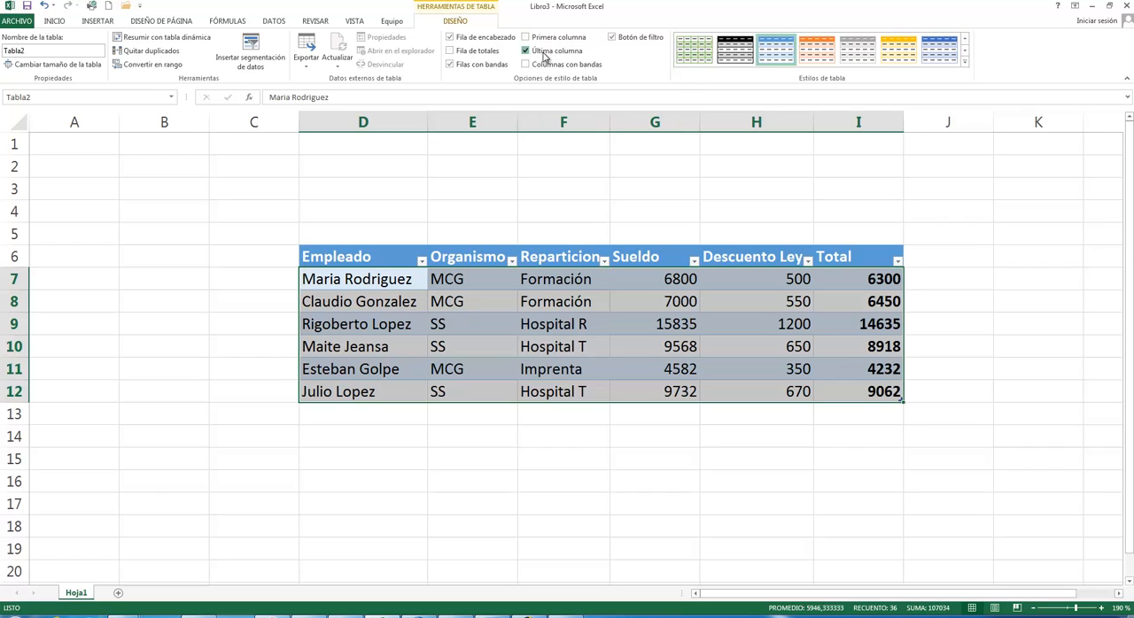
click(544, 55)
- Toggle the table's banded columns on and off, and hide and restore the filter buttons in the header row
click(544, 66)
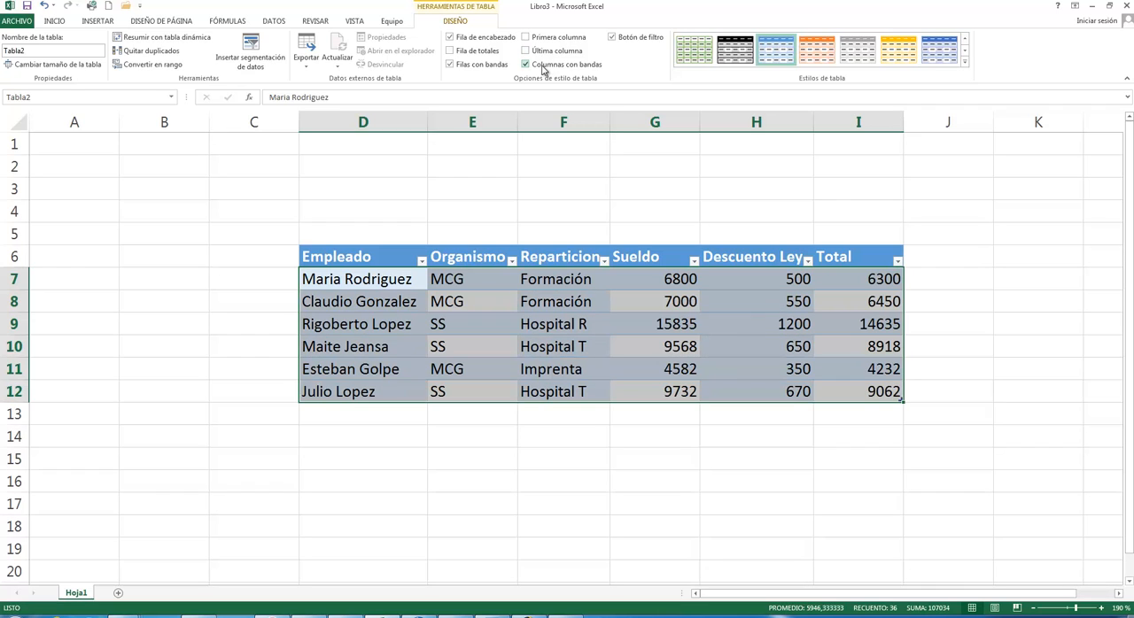
click(544, 66)
click(544, 66)
click(544, 65)
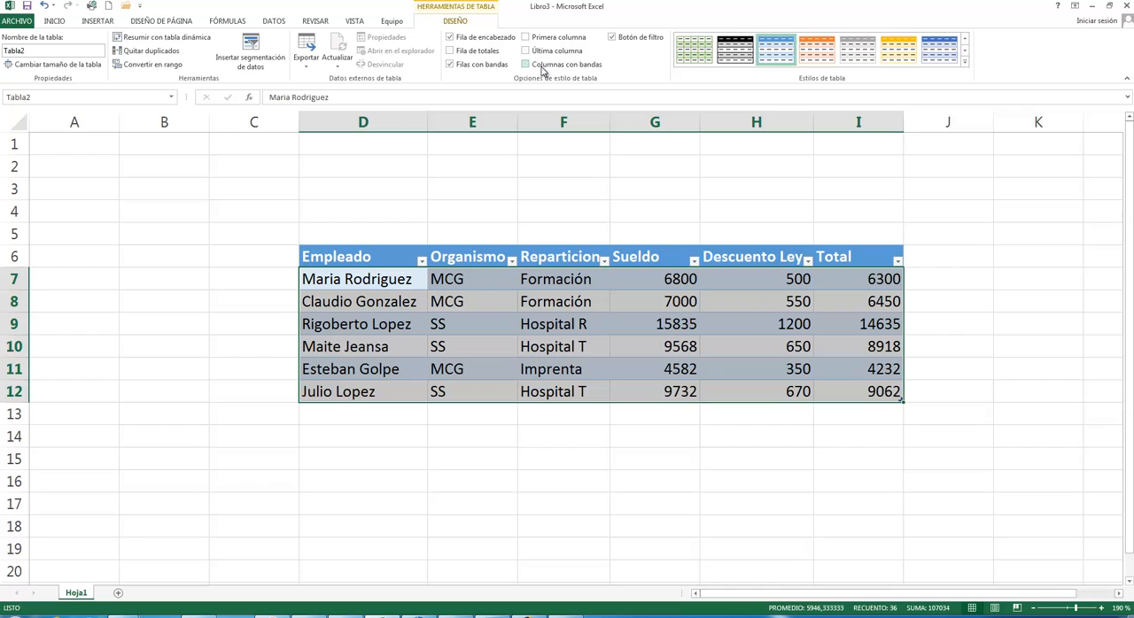
click(657, 41)
click(657, 42)
- Try the green, black, orange and grey table styles, and toggle the first column formatting on and off
click(690, 46)
click(739, 51)
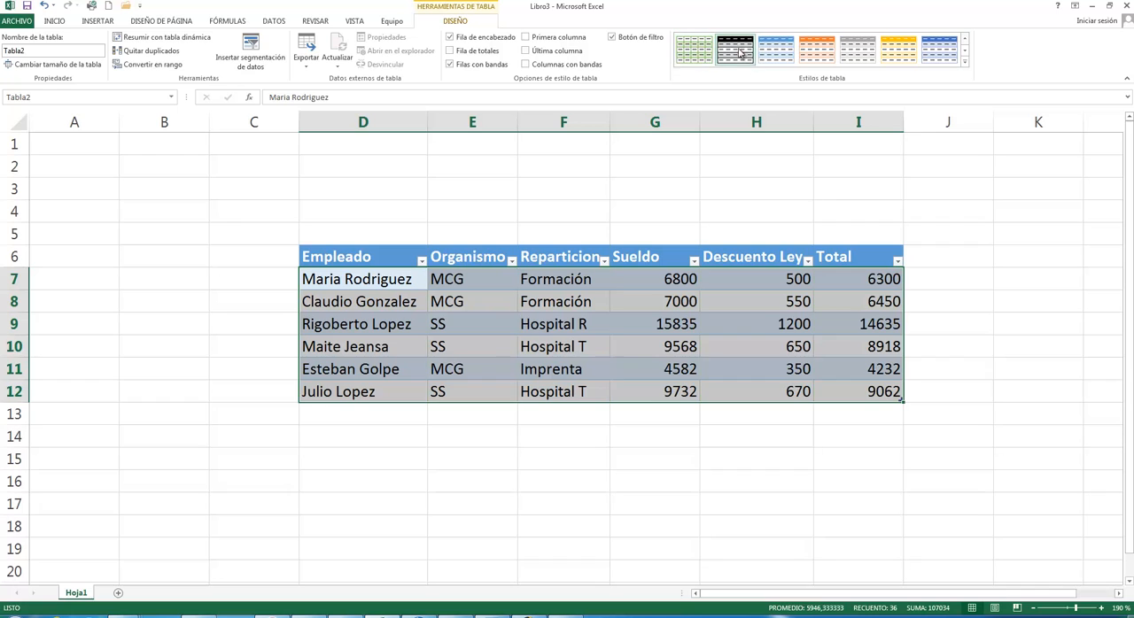
click(824, 53)
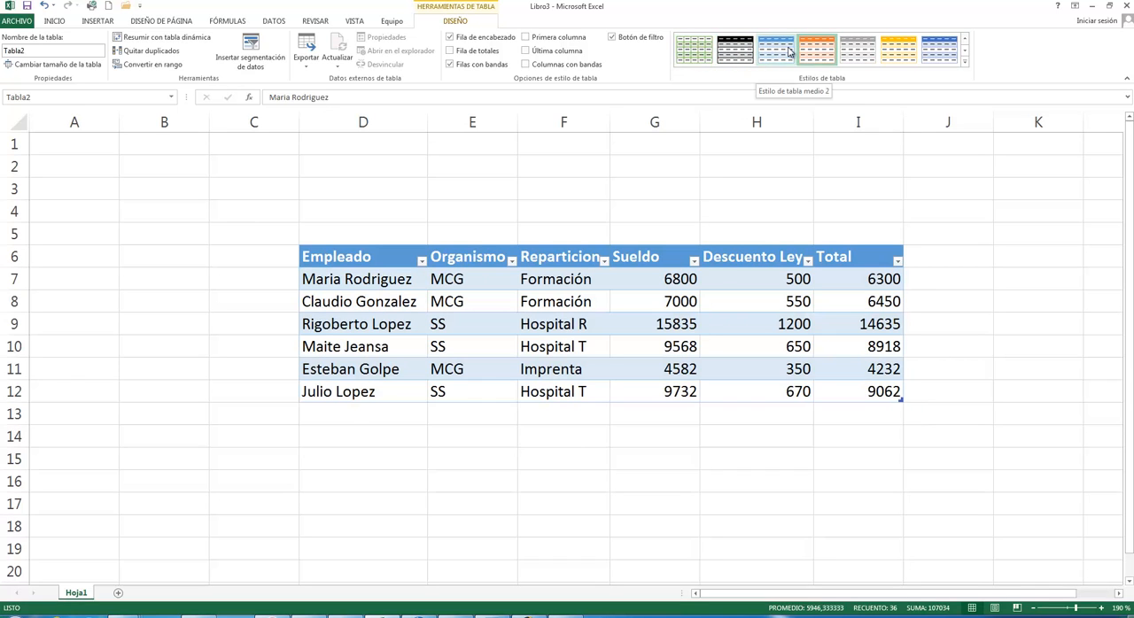
click(857, 54)
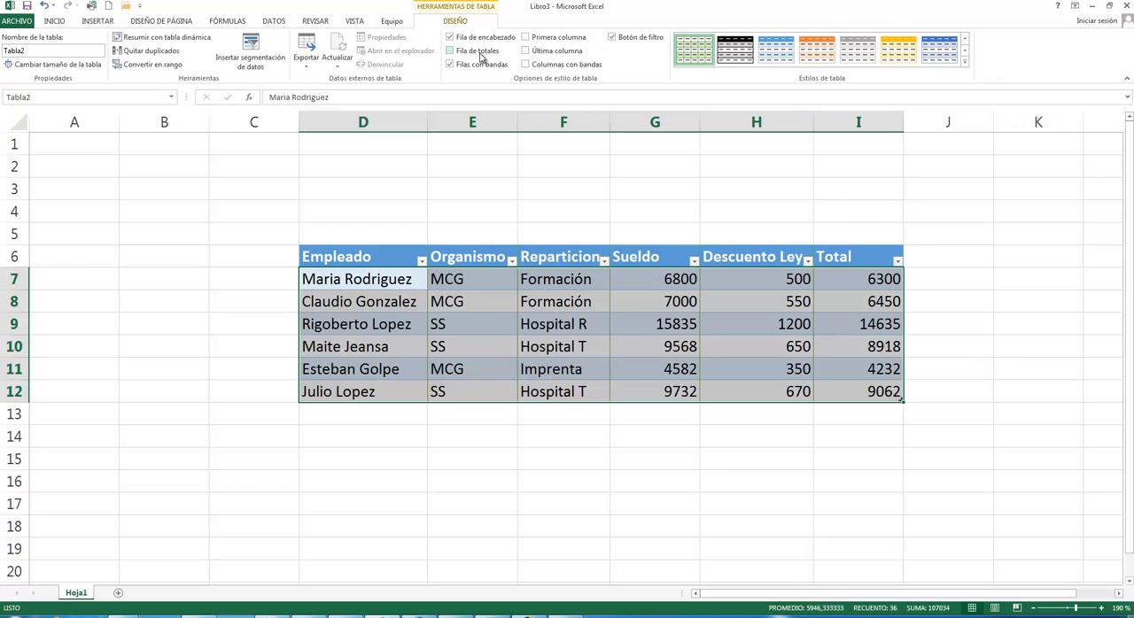
click(572, 39)
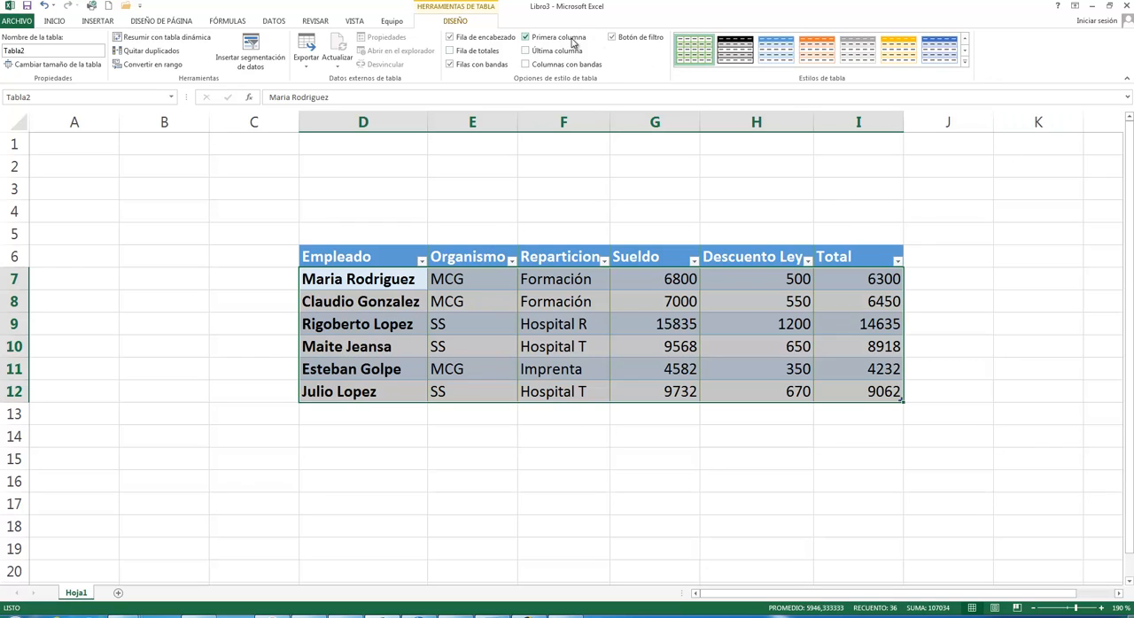
click(571, 39)
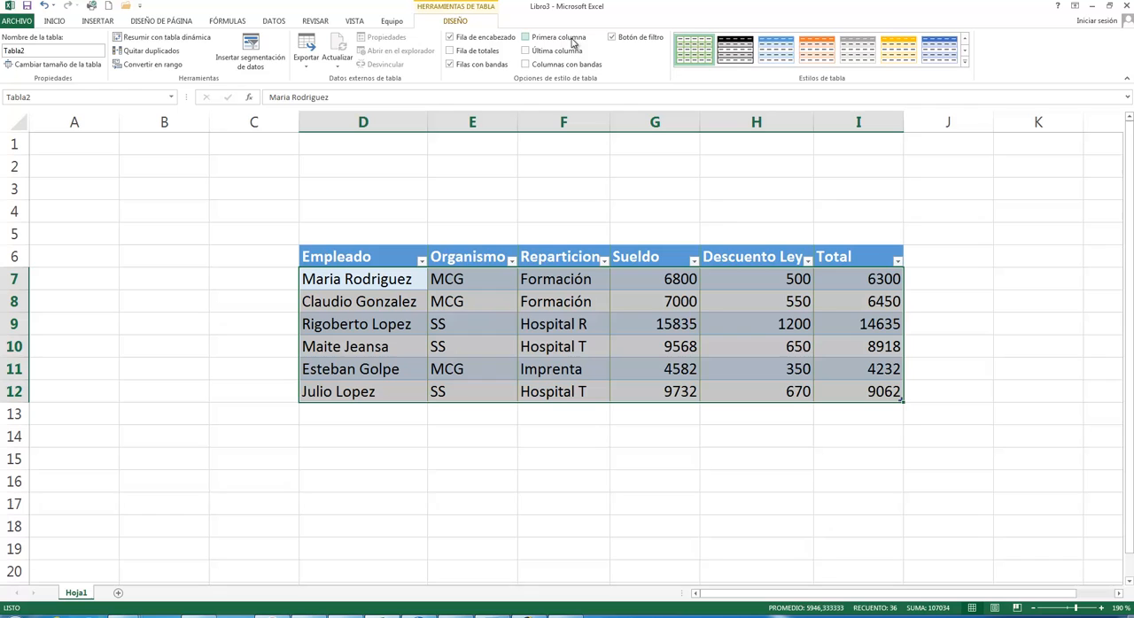
- Apply the green table style from the second row of the Medio group, and deselect the table by selecting cell J10
click(965, 64)
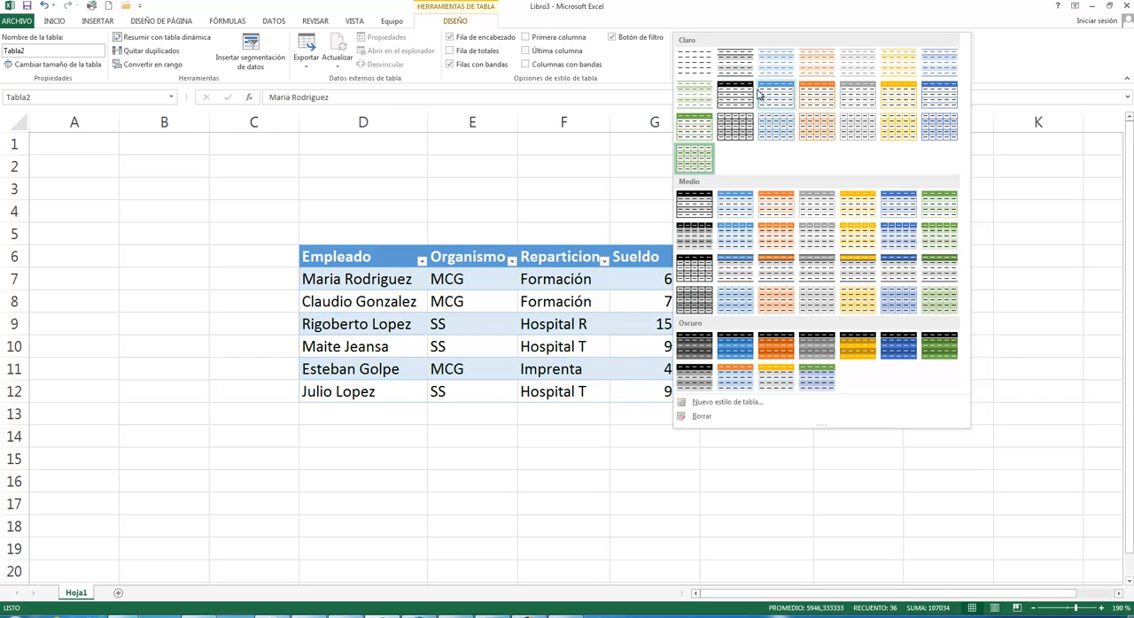
click(943, 233)
click(948, 352)
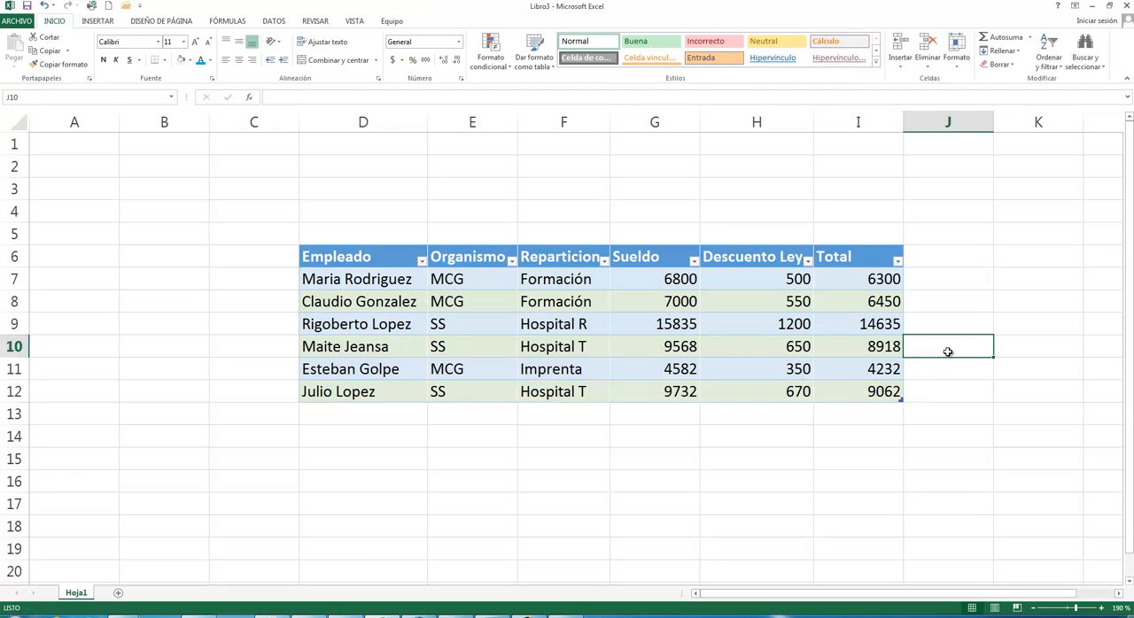